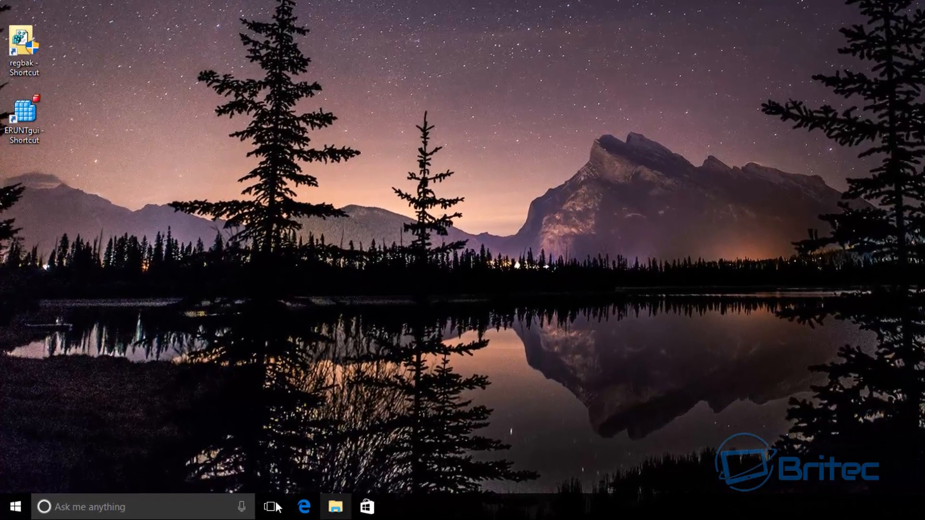
Browse in File Explorer to the System32 folder inside Windows on Local Disk (C:).
right_click(21, 506)
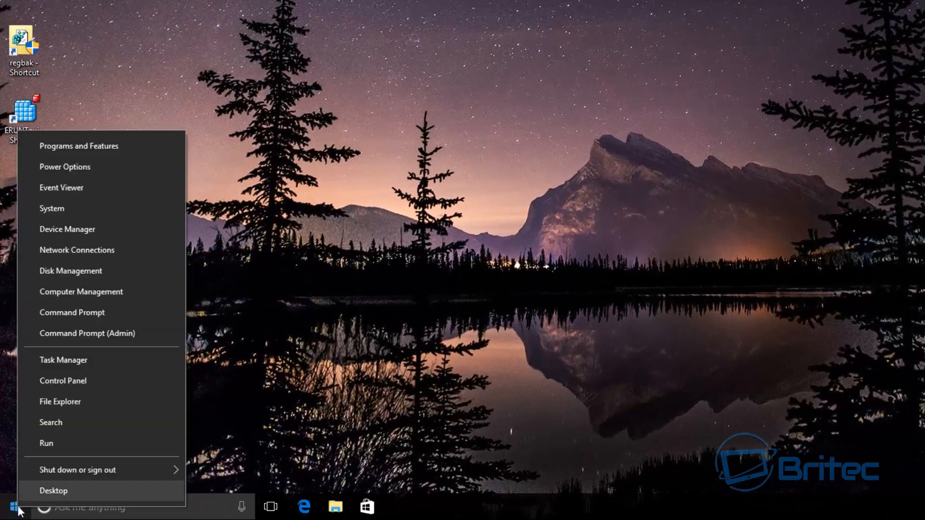
click(73, 407)
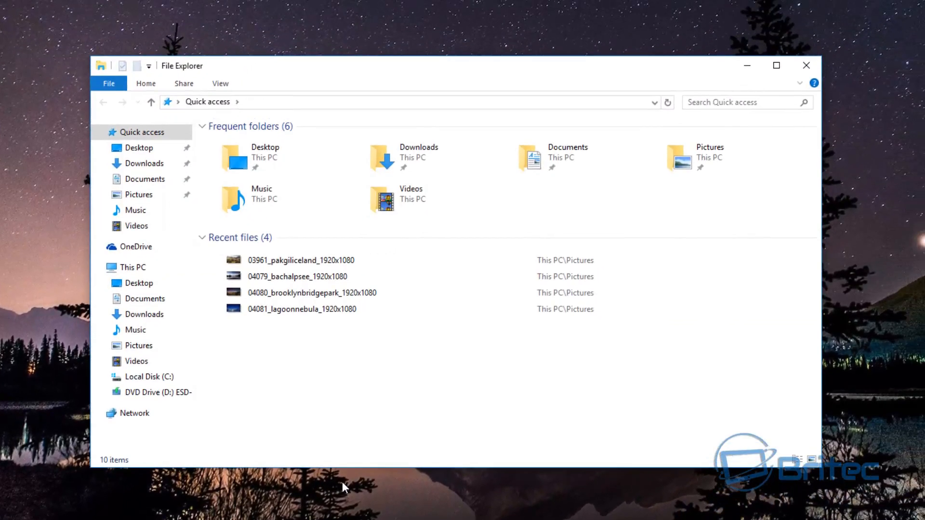
click(134, 267)
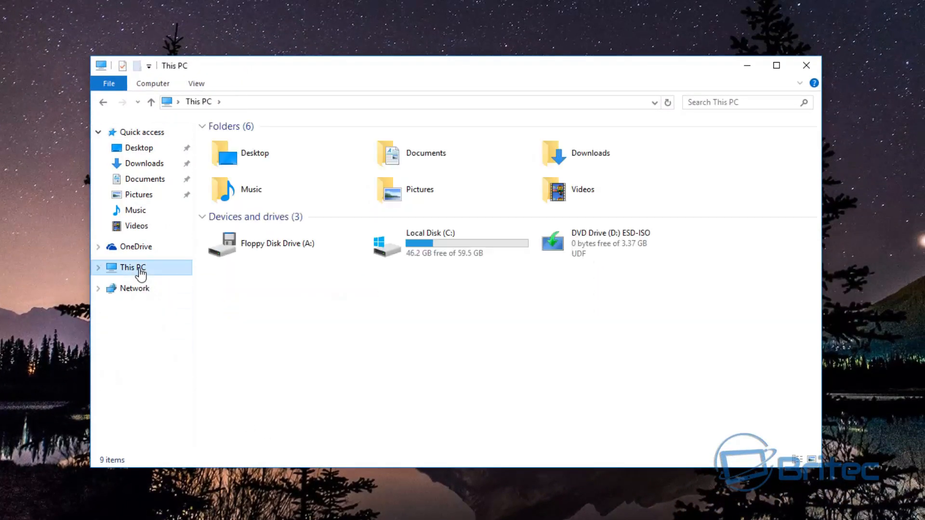
double_click(434, 245)
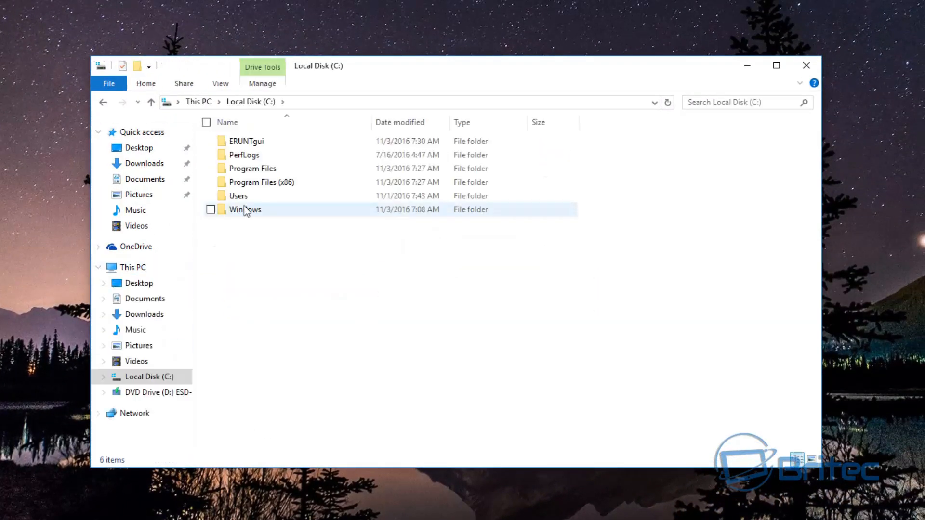
double_click(236, 211)
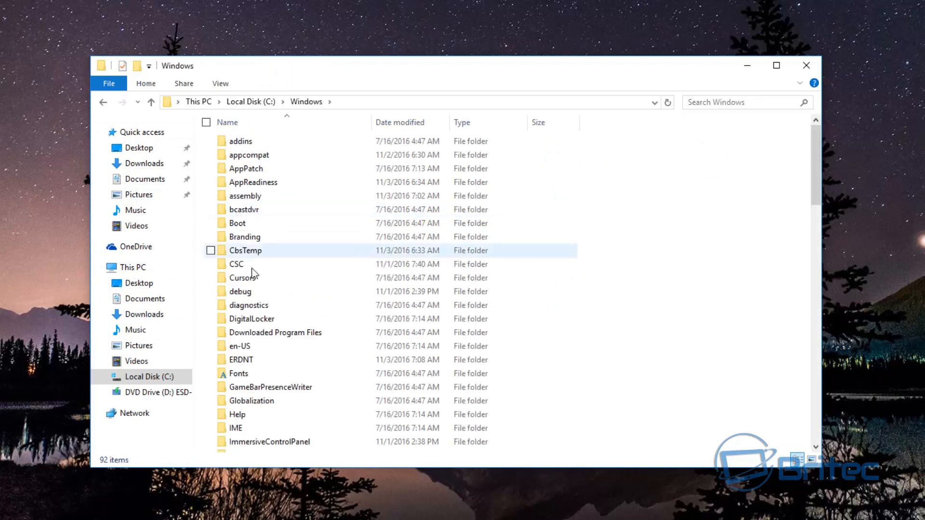
scroll(256, 265, down, 12)
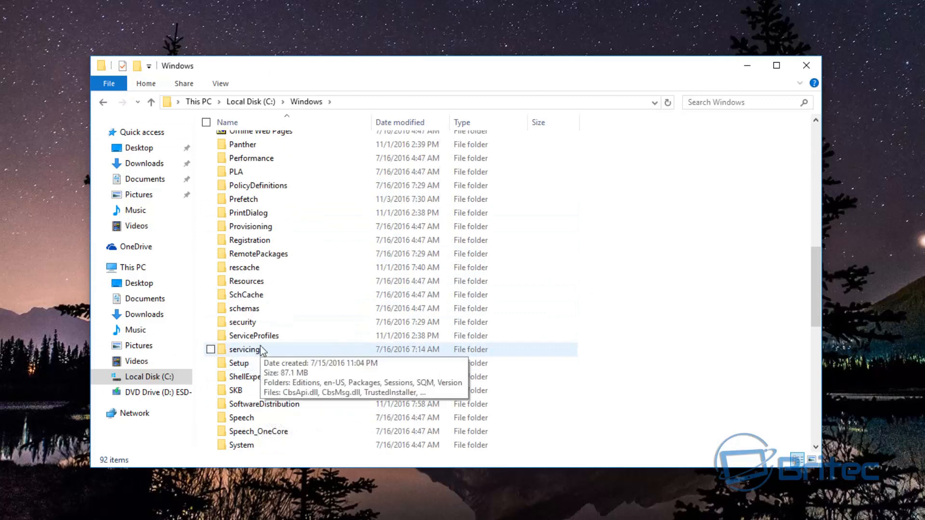
scroll(257, 424, down, 1)
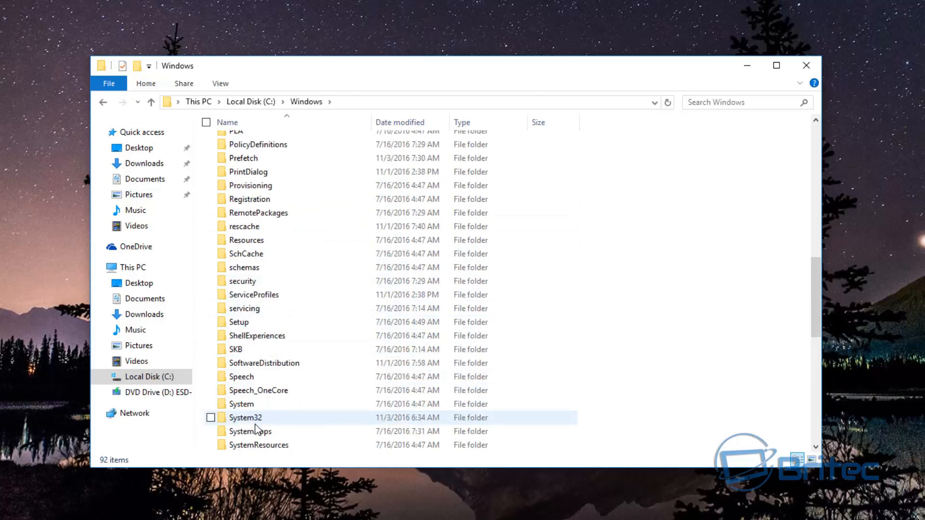
click(258, 423)
double_click(258, 419)
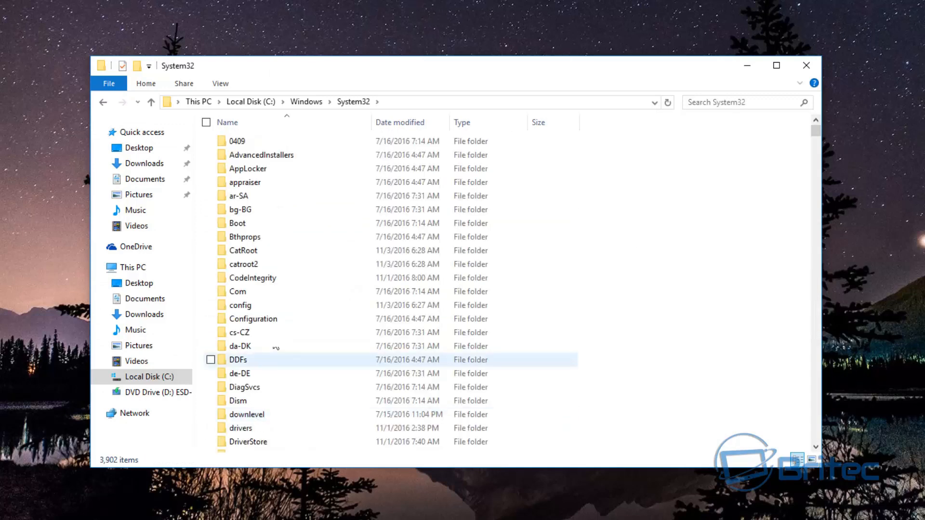
Open the RegBack folder inside the config folder.
double_click(241, 306)
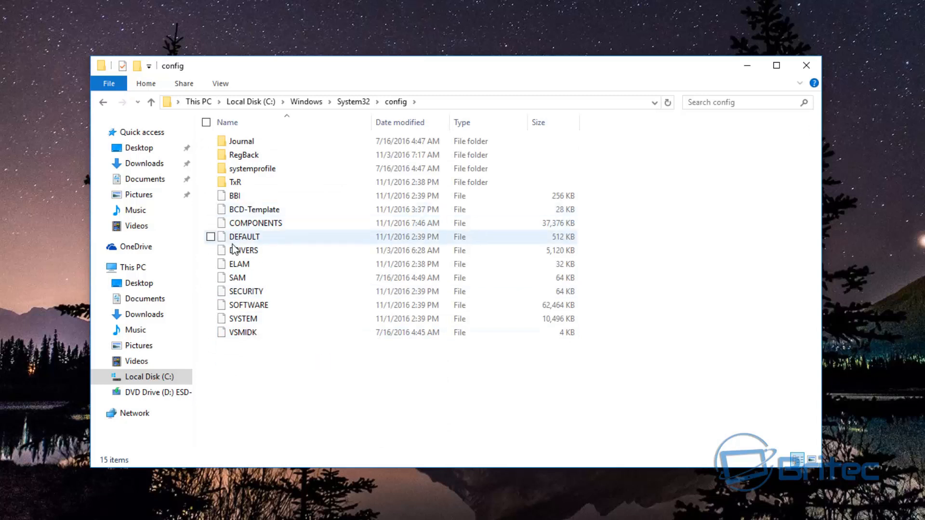
click(245, 156)
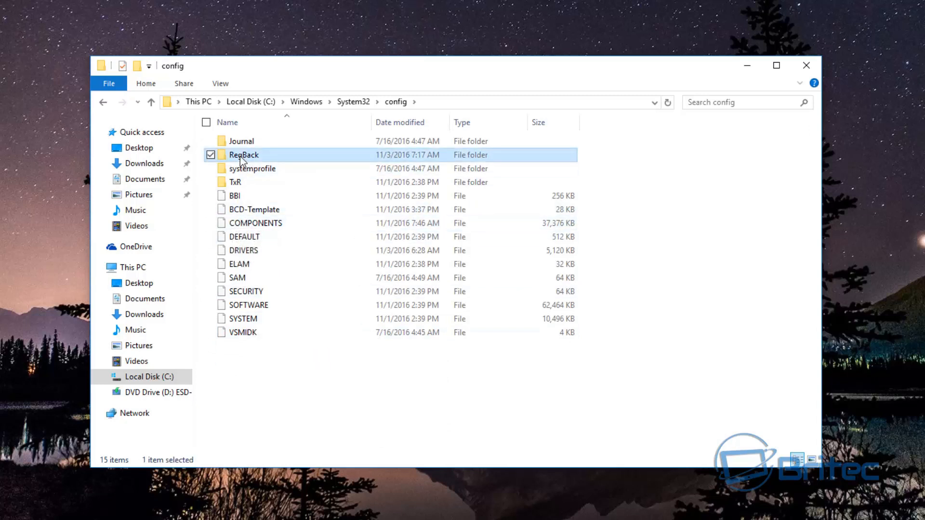
double_click(266, 154)
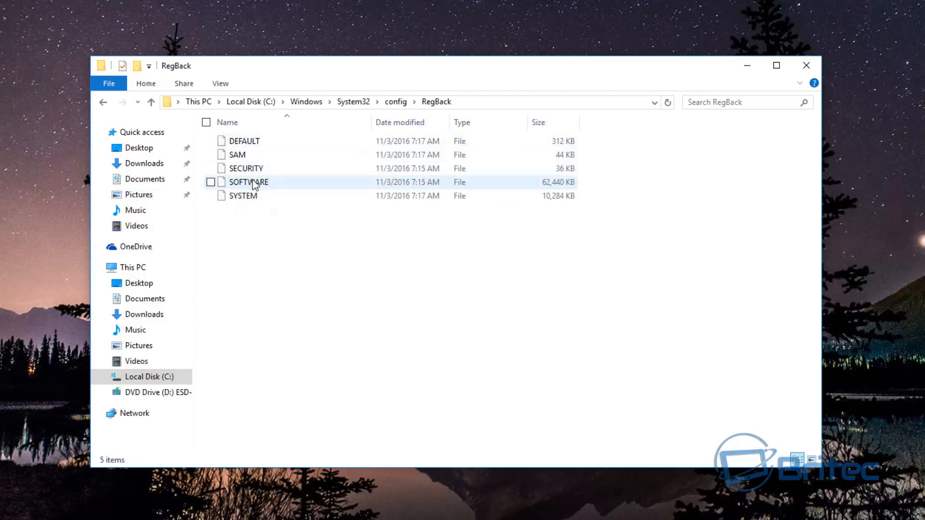
Examine the registry backup files in RegBack, including SOFTWARE, SYSTEM, SECURITY and DEFAULT, leaving none selected.
click(272, 184)
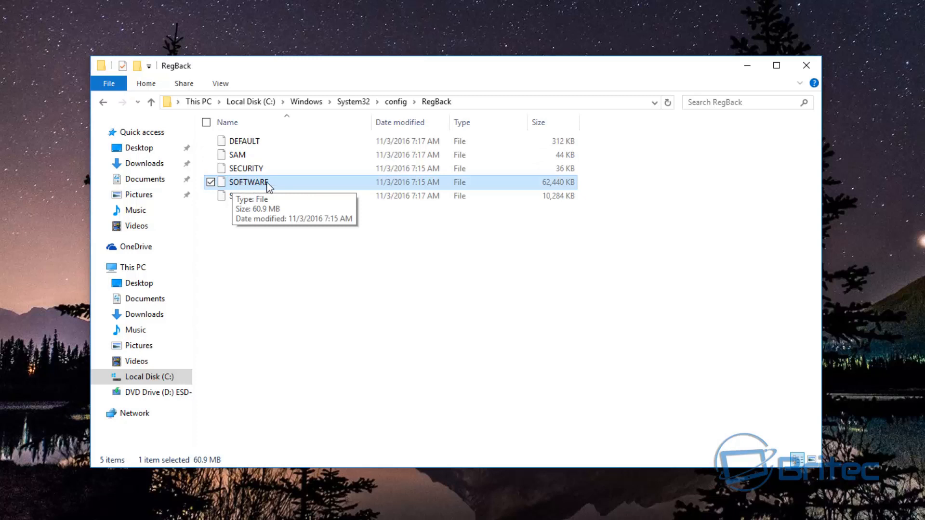
click(241, 198)
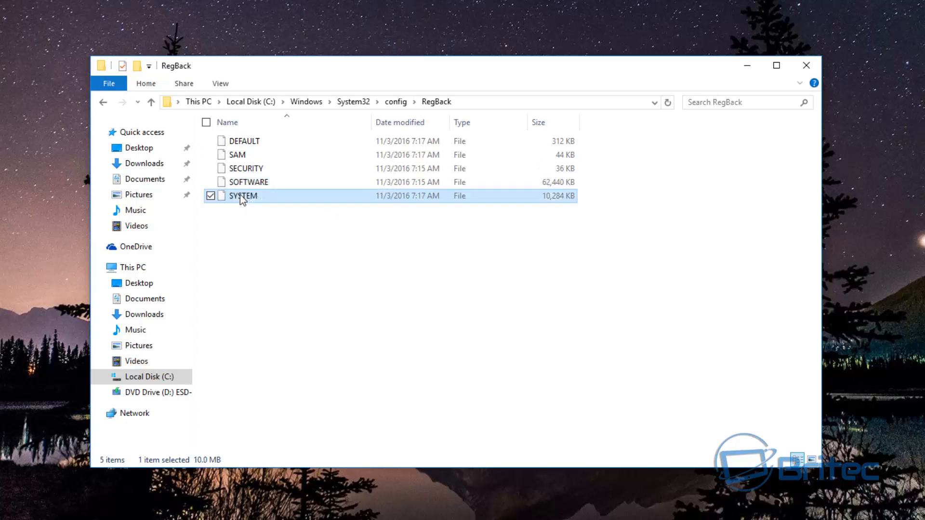
click(246, 169)
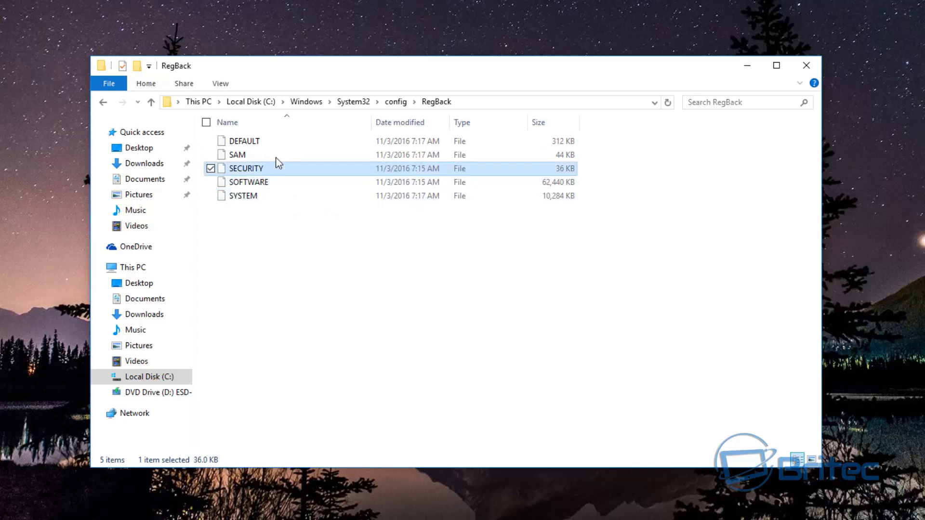
click(244, 142)
click(244, 169)
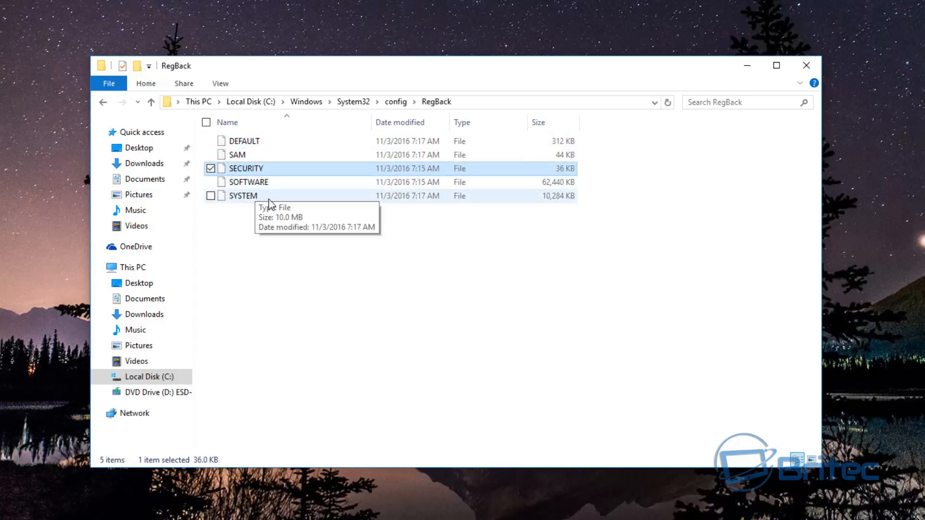
click(243, 182)
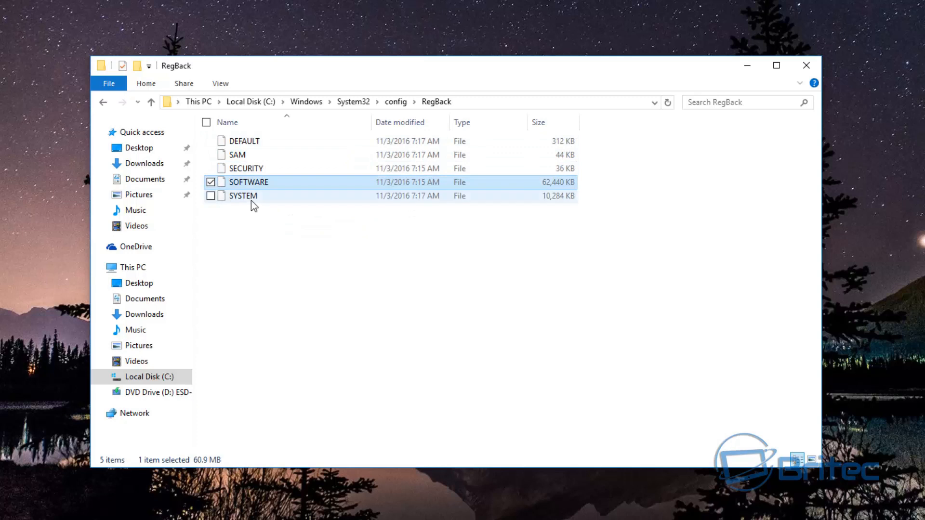
click(261, 227)
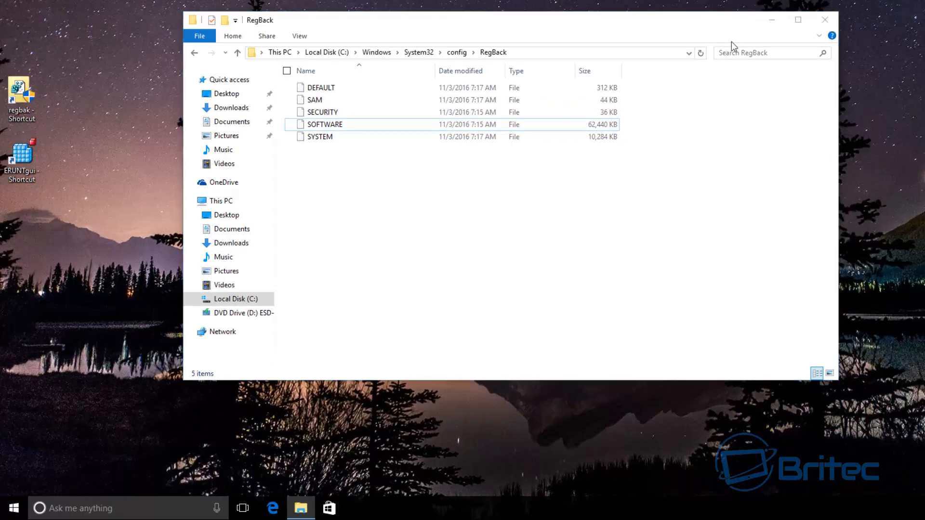
Minimize the RegBack window and open the Control Panel.
click(772, 20)
right_click(20, 511)
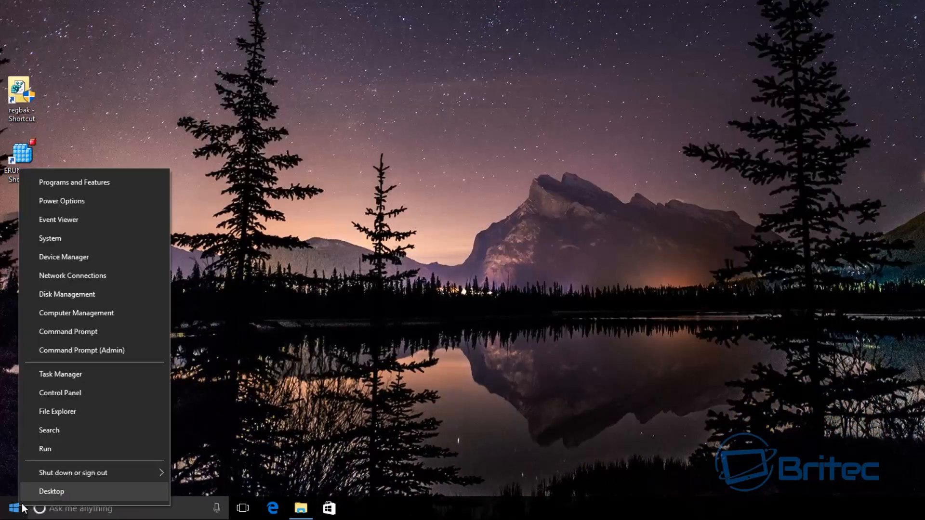
click(97, 393)
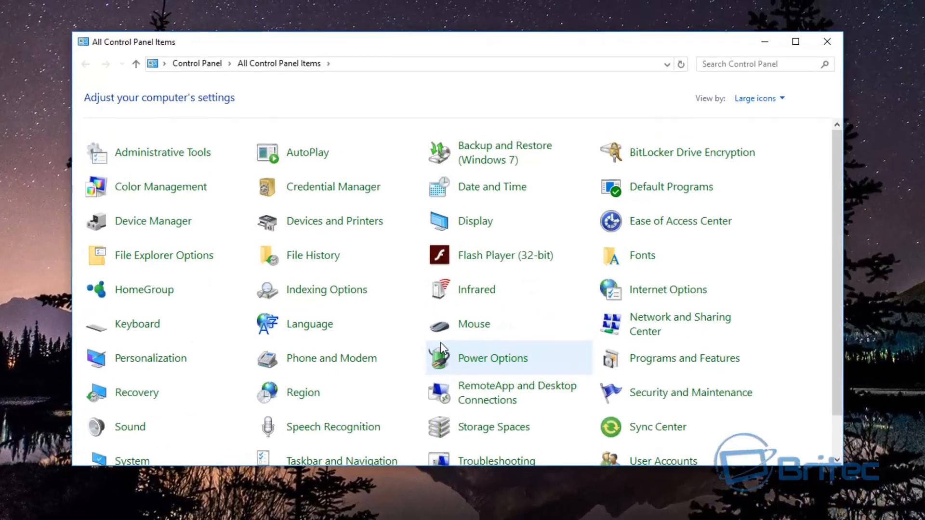
Switch the Control Panel view to Category and back to Large icons.
click(784, 100)
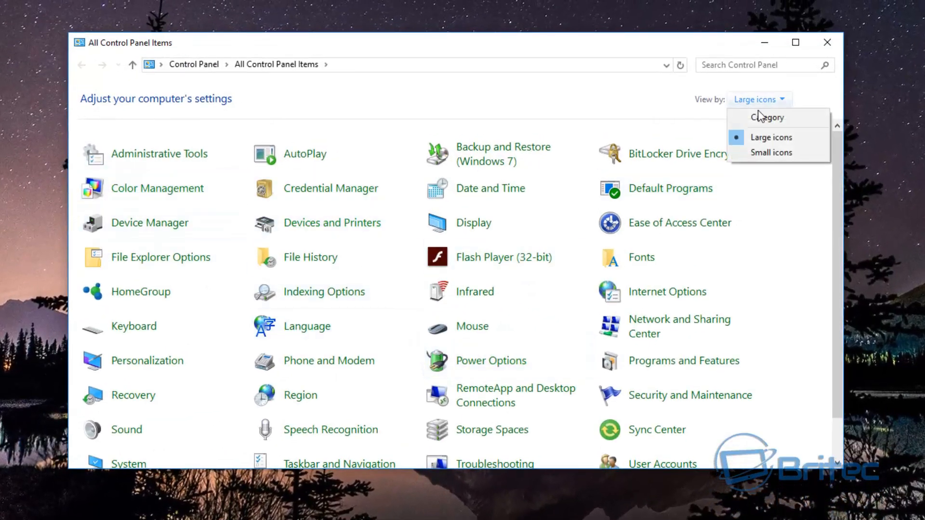
click(766, 117)
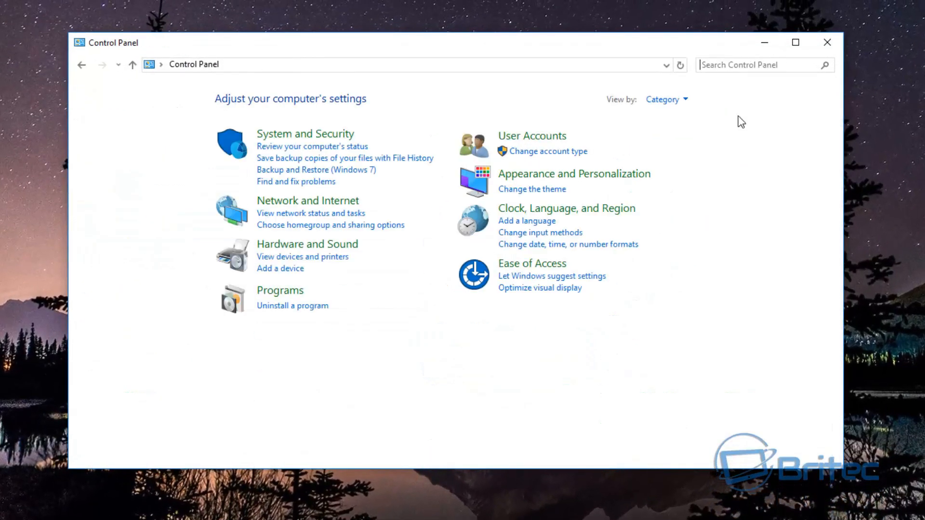
click(667, 99)
click(677, 136)
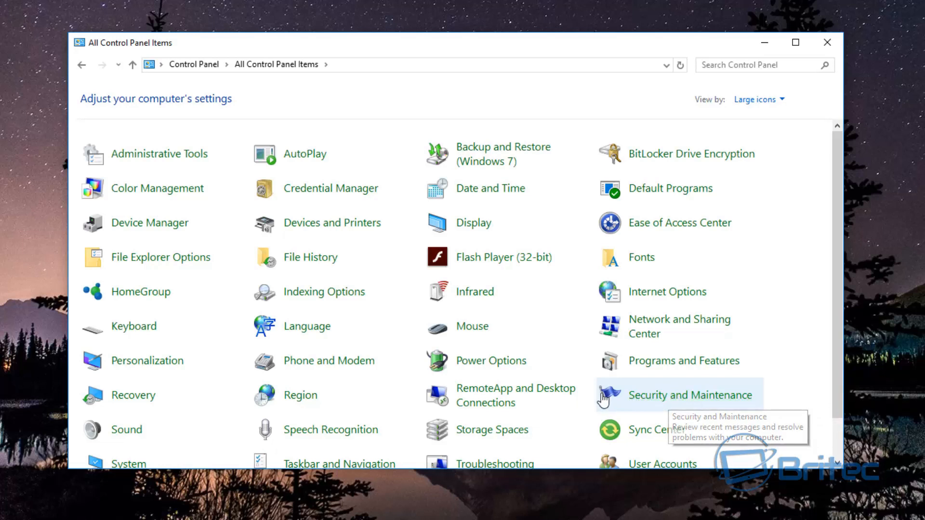
Open the Automatic Maintenance settings from the Maintenance section of Security and Maintenance.
click(671, 404)
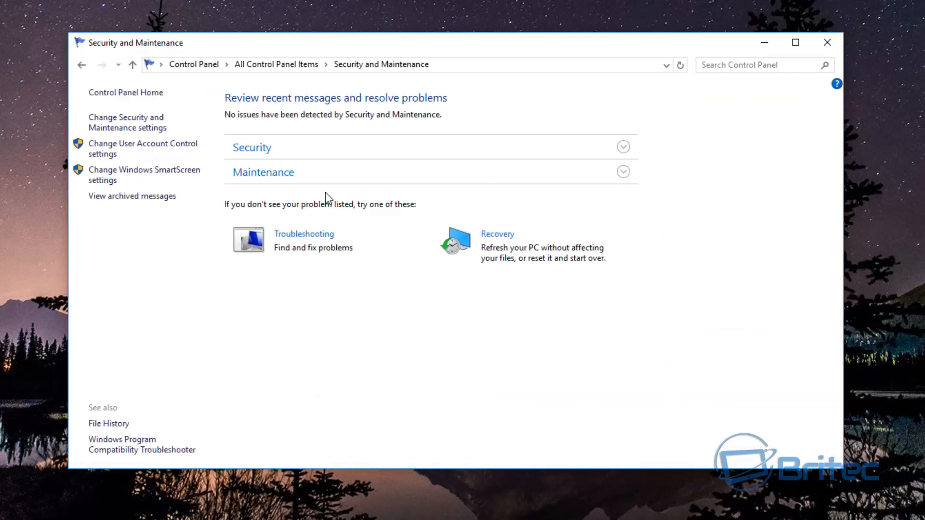
click(623, 174)
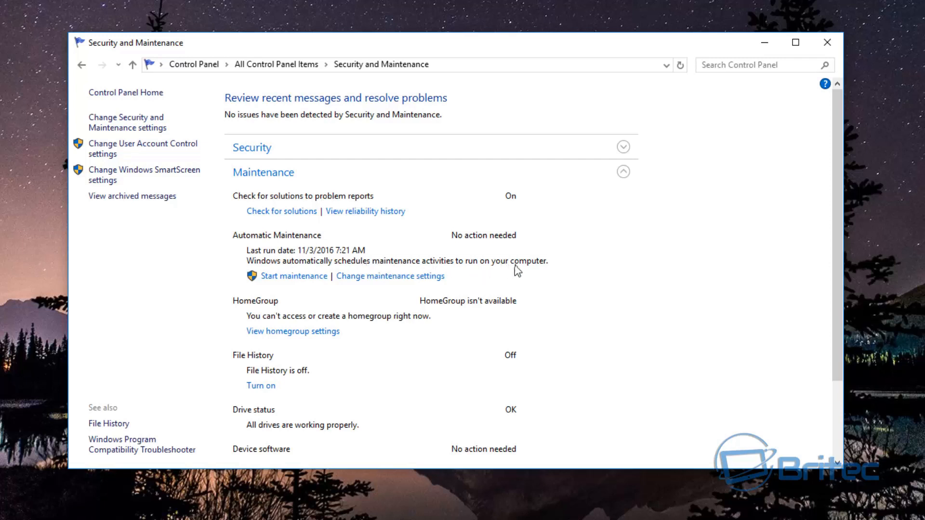
click(379, 279)
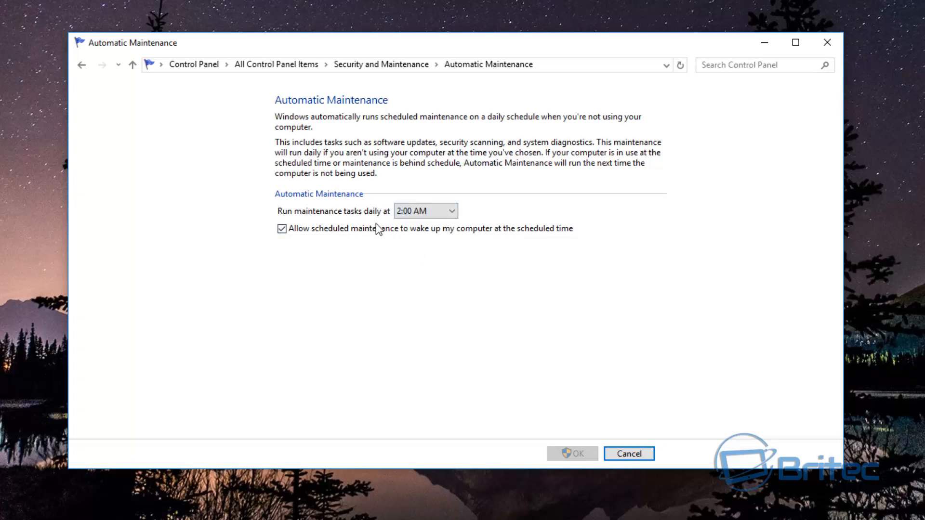
Review the available daily maintenance times without changing the schedule, and return to Security and Maintenance.
click(441, 214)
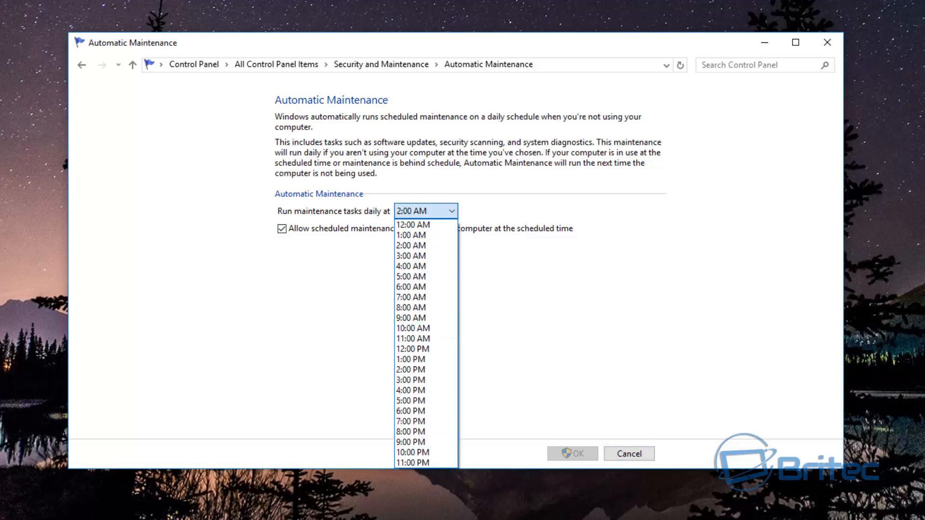
click(303, 294)
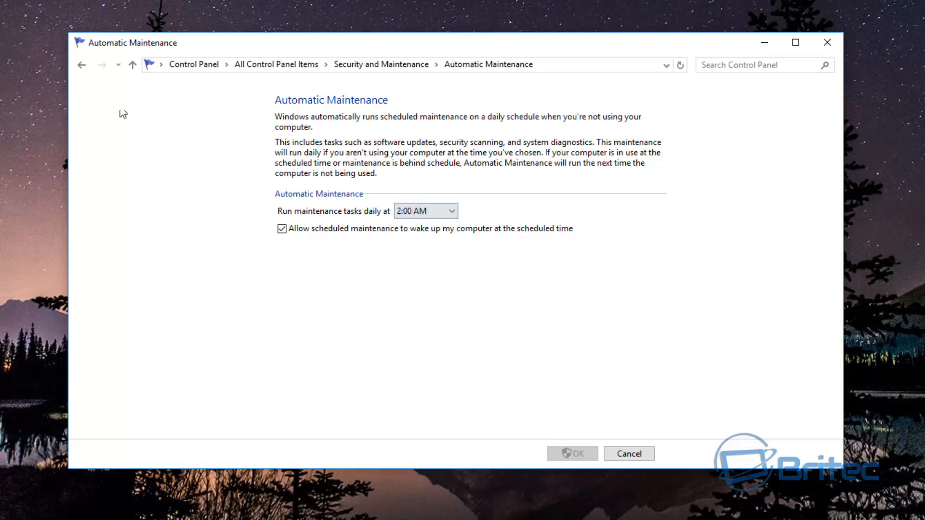
click(83, 65)
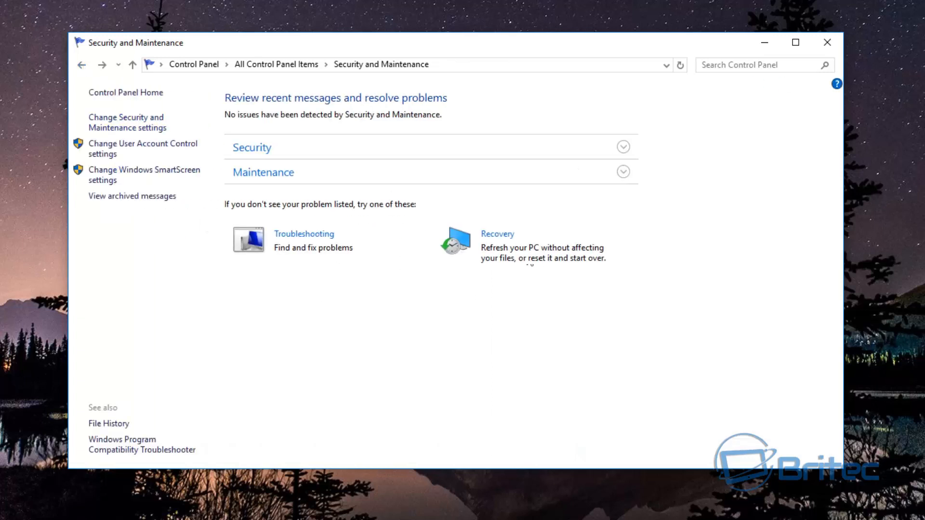
Expand the Maintenance section and start automatic maintenance manually.
click(358, 180)
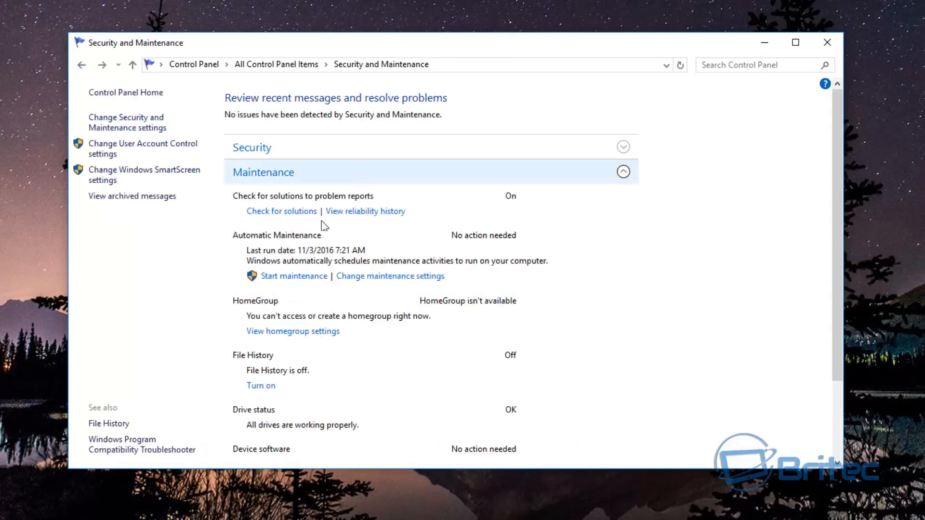
click(290, 279)
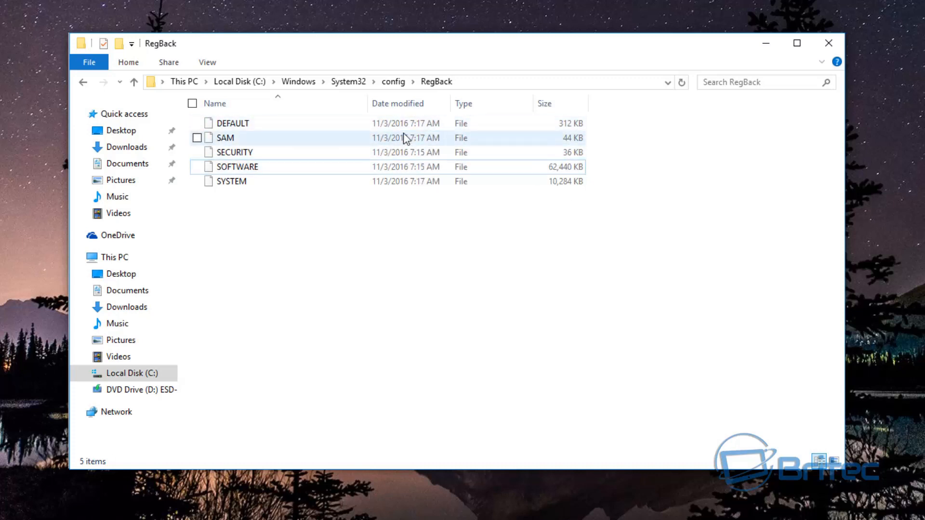
Minimize the RegBack and Security and Maintenance windows, and open Administrative Tools from a new Control Panel window.
click(767, 44)
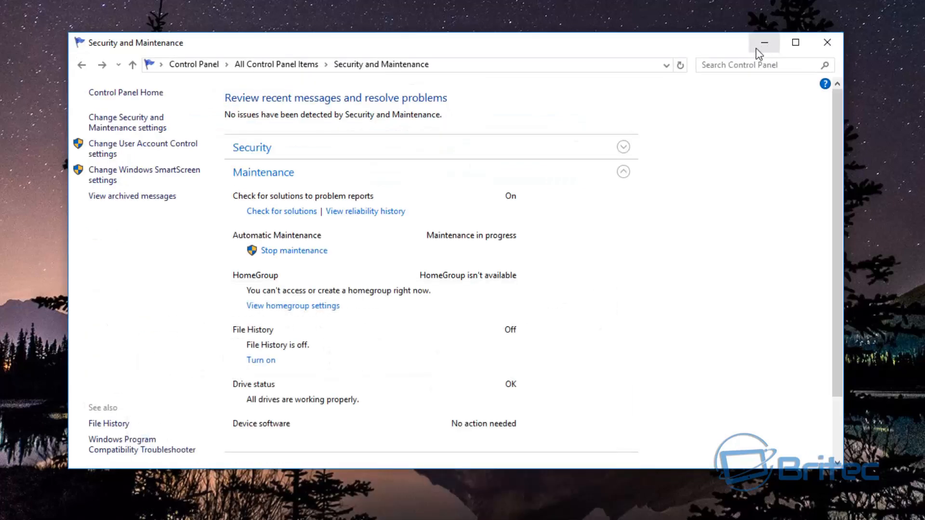
click(761, 49)
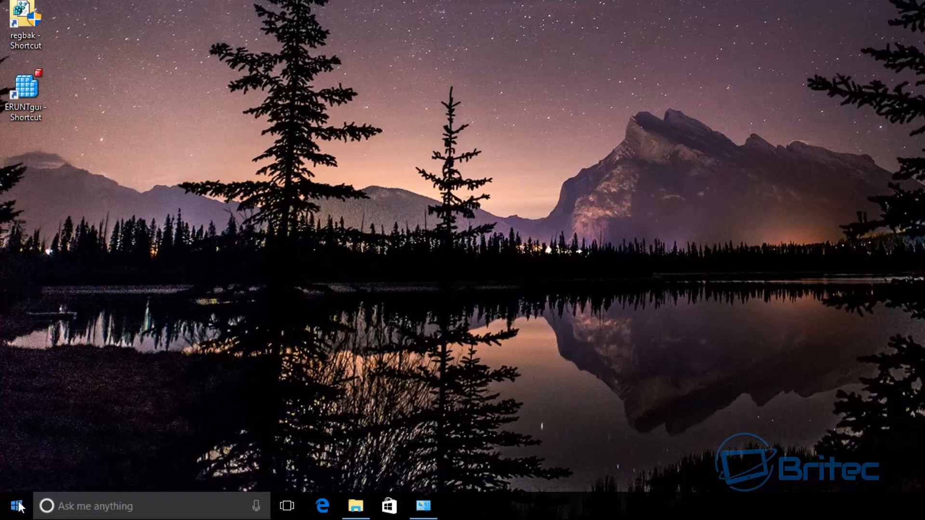
right_click(15, 508)
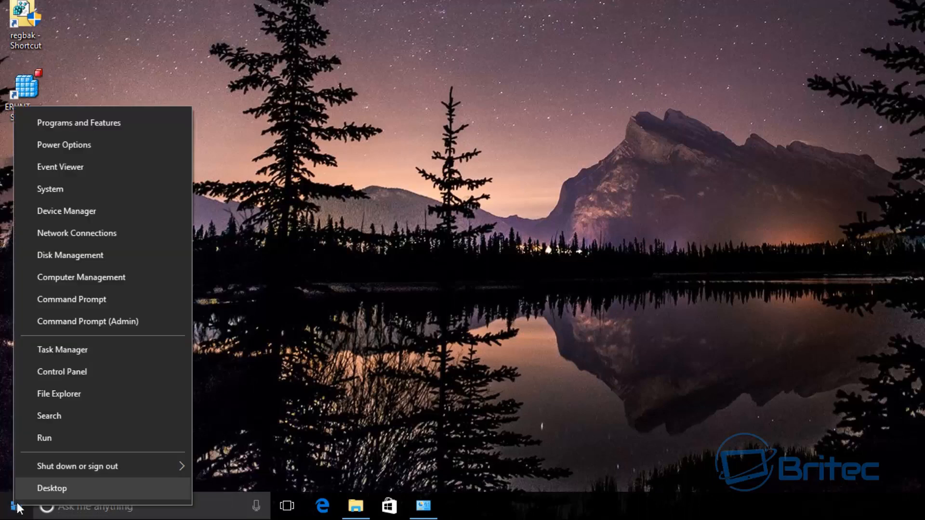
click(75, 371)
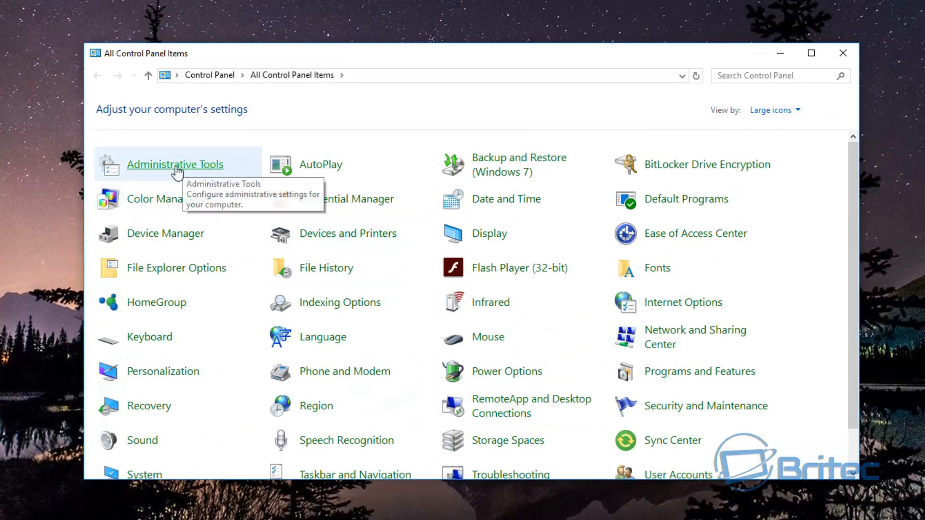
click(184, 166)
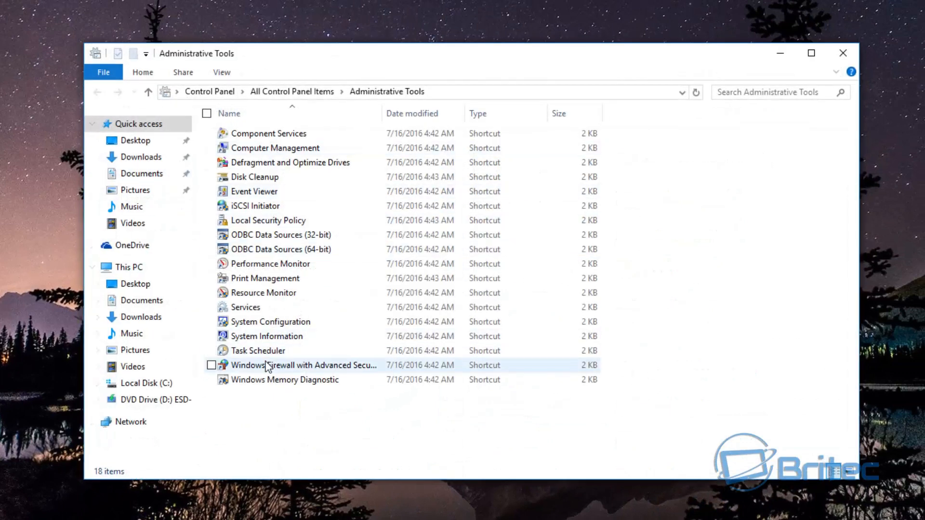
Open Task Scheduler and show the Registry folder under Microsoft > Windows in the Task Scheduler Library.
double_click(262, 354)
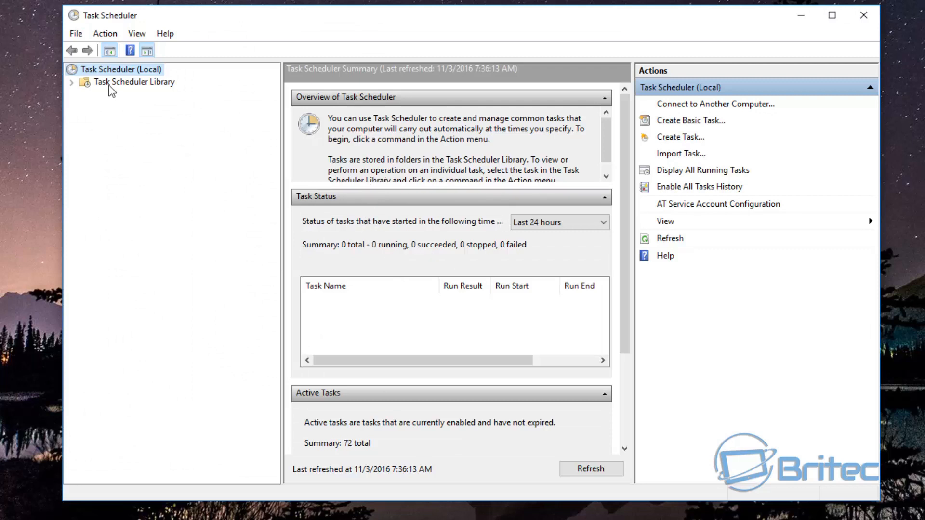
click(128, 84)
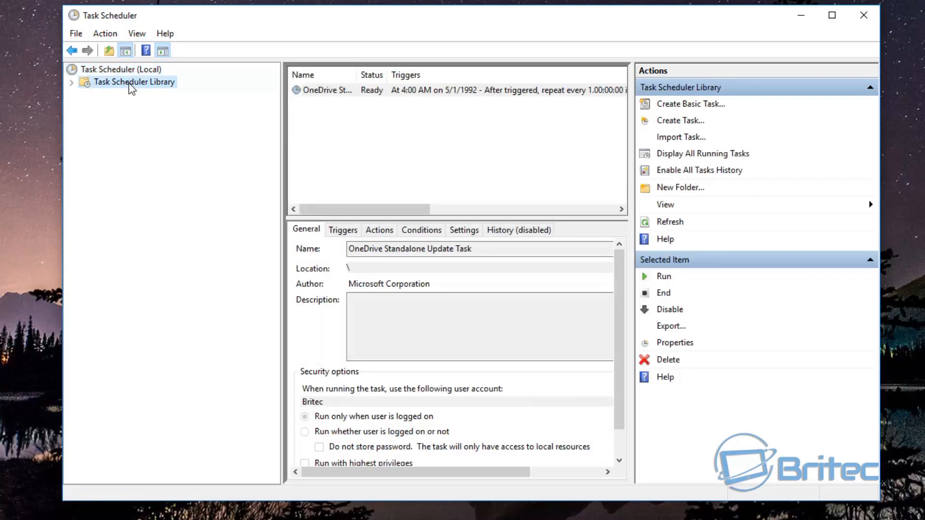
click(458, 92)
click(71, 83)
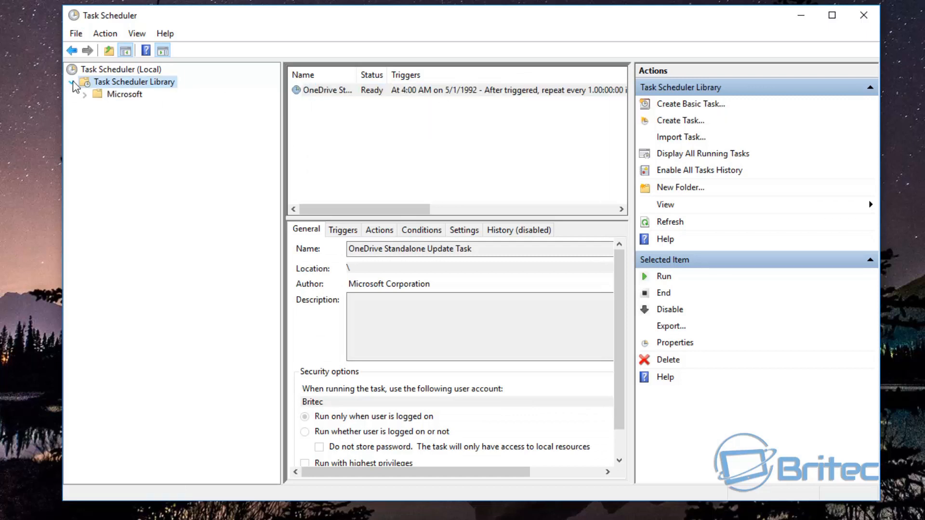
click(85, 95)
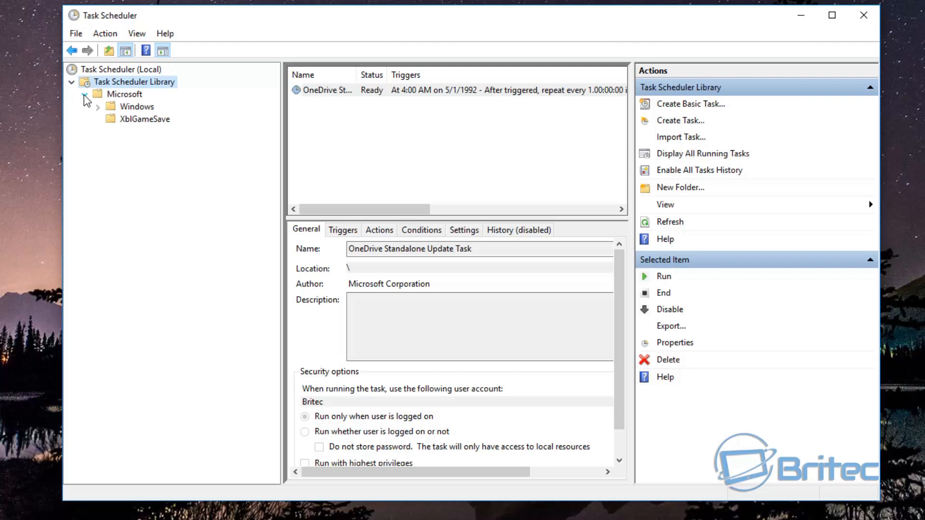
click(120, 97)
click(99, 107)
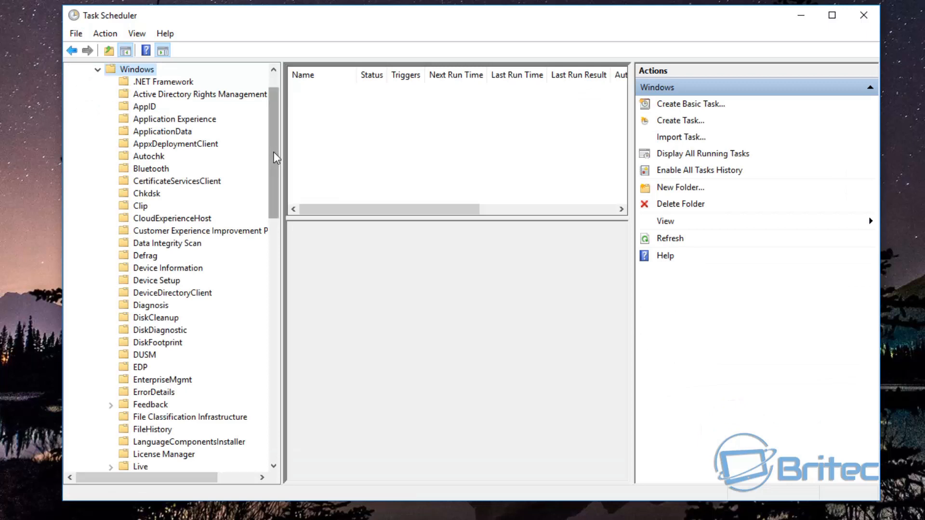
drag(274, 152, 276, 302)
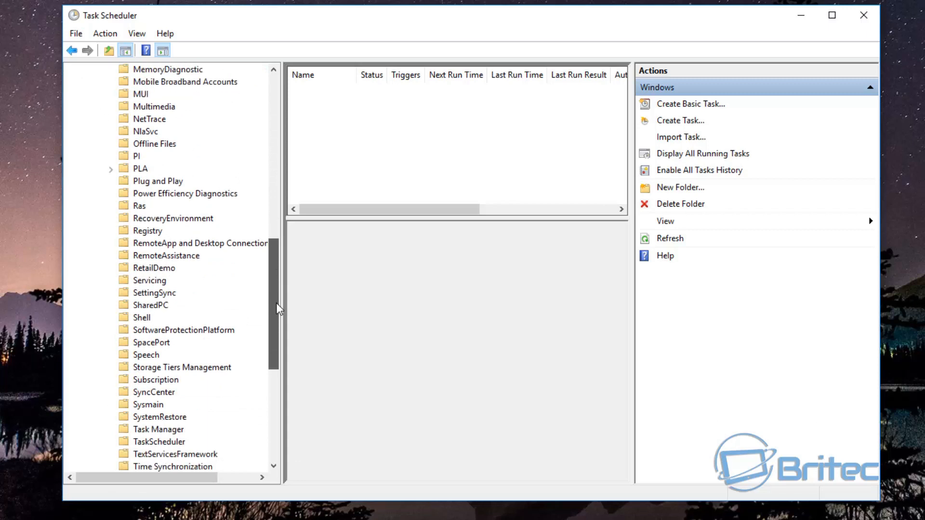
click(144, 233)
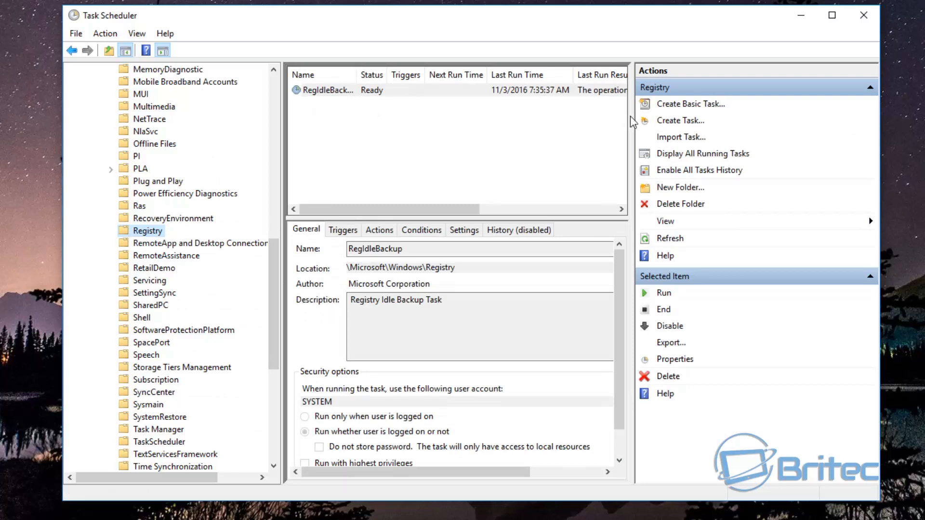
Widen the task list area and review the RegIdleBackup task's triggers, actions, conditions, settings and history.
drag(632, 120, 731, 121)
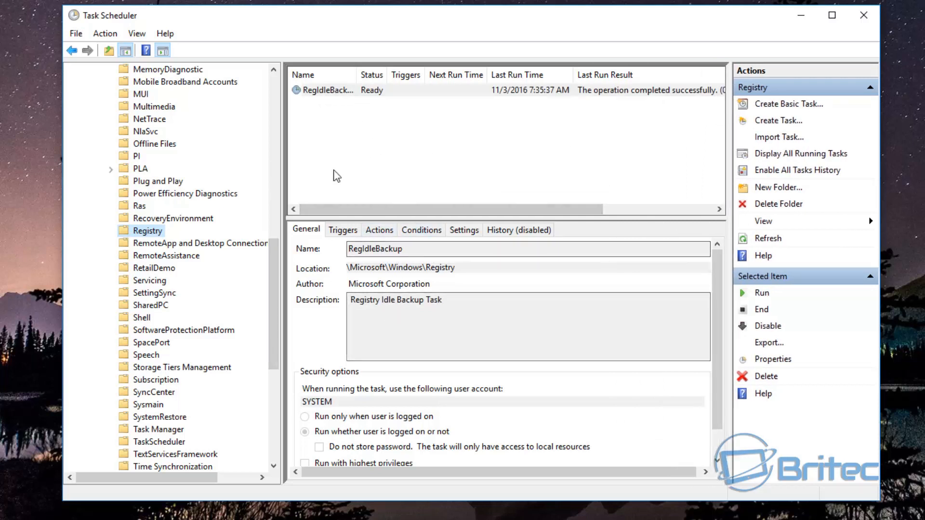
click(342, 231)
click(379, 231)
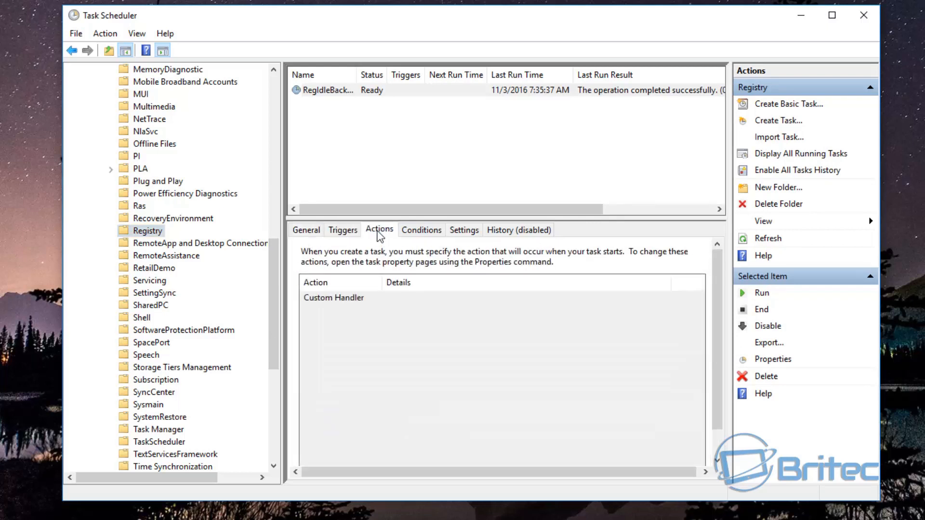
click(423, 236)
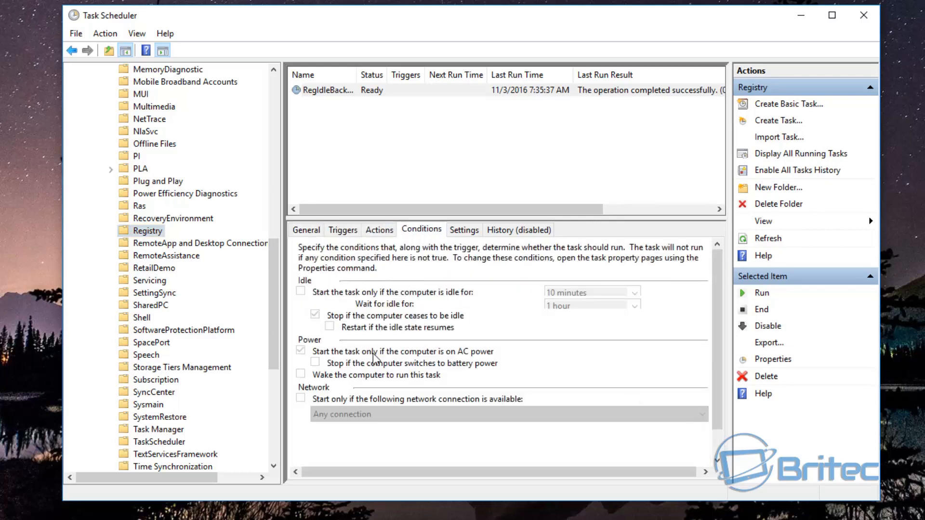
click(464, 228)
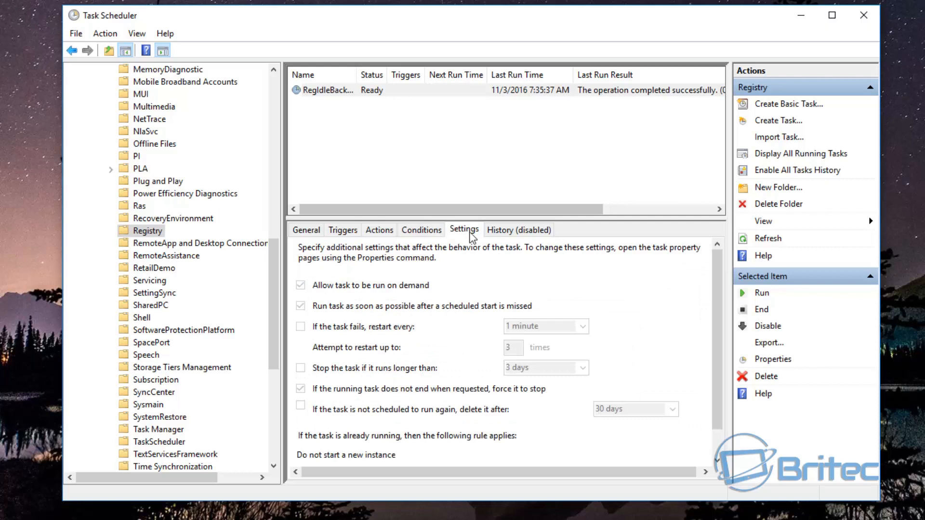
click(528, 234)
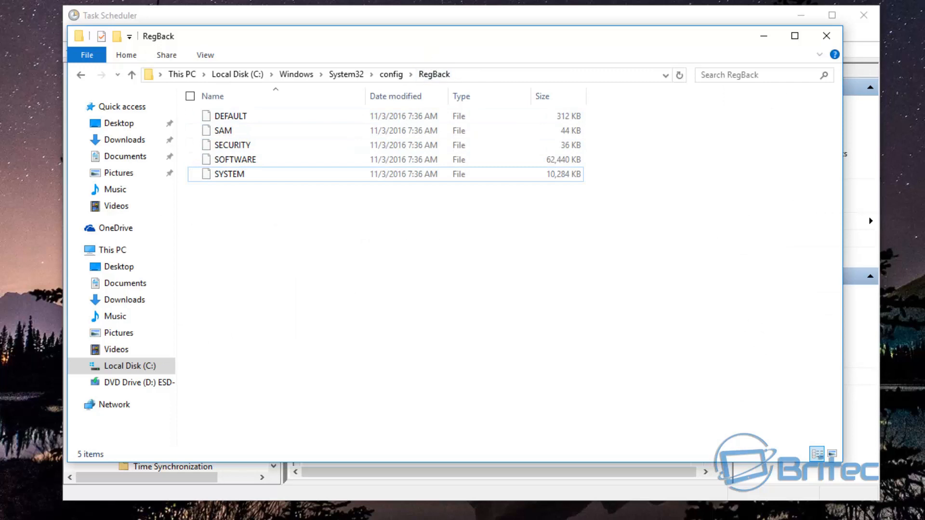
Check the registry backup files in the RegBack folder and minimize its window to return to Task Scheduler.
drag(425, 44, 437, 50)
click(239, 180)
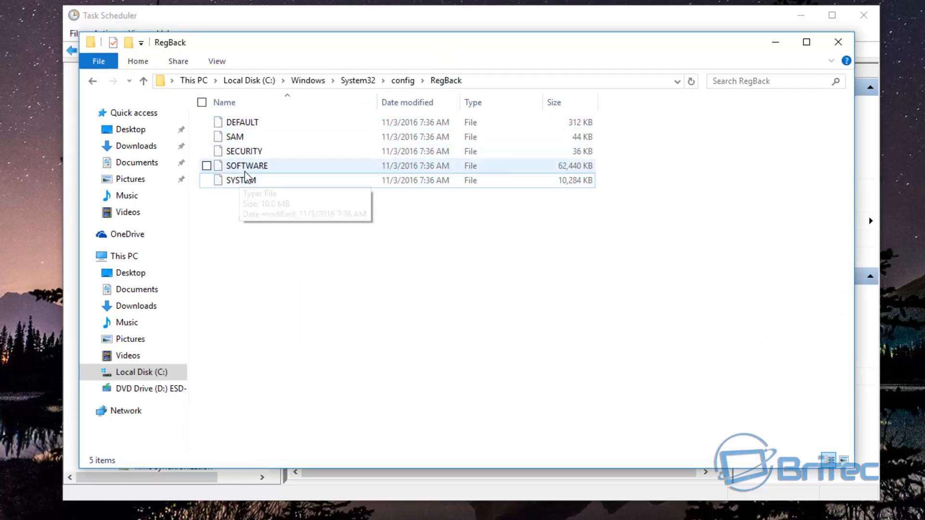
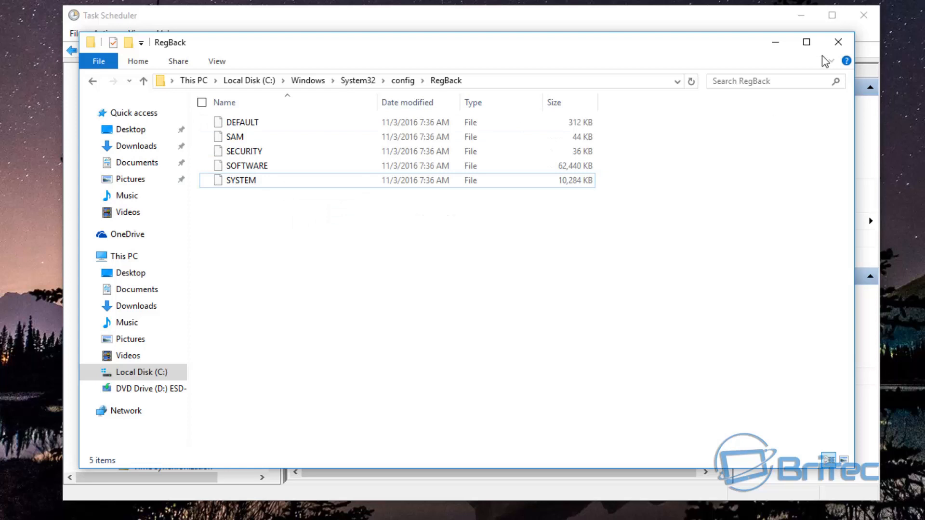
click(778, 43)
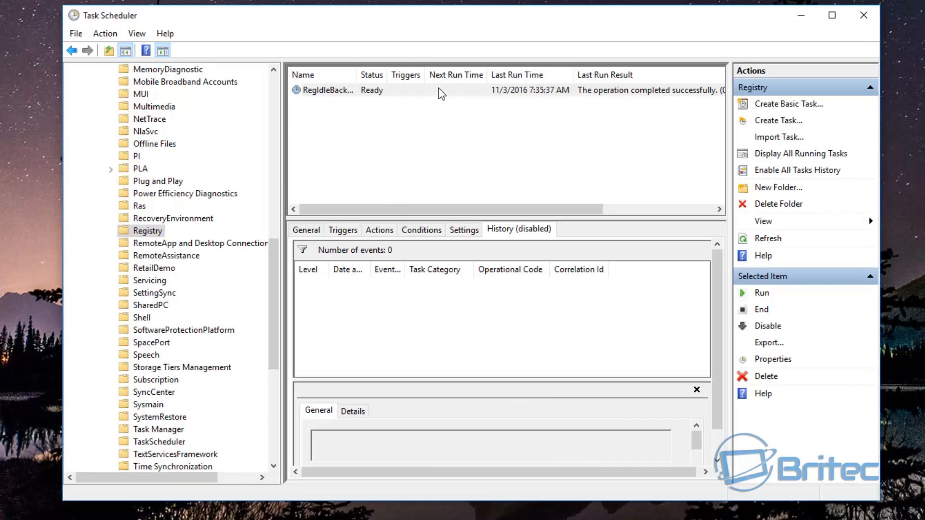
Open the RegIdleBackup task's properties, bring the dialog into view, and review its triggers, actions and conditions.
click(421, 92)
double_click(421, 92)
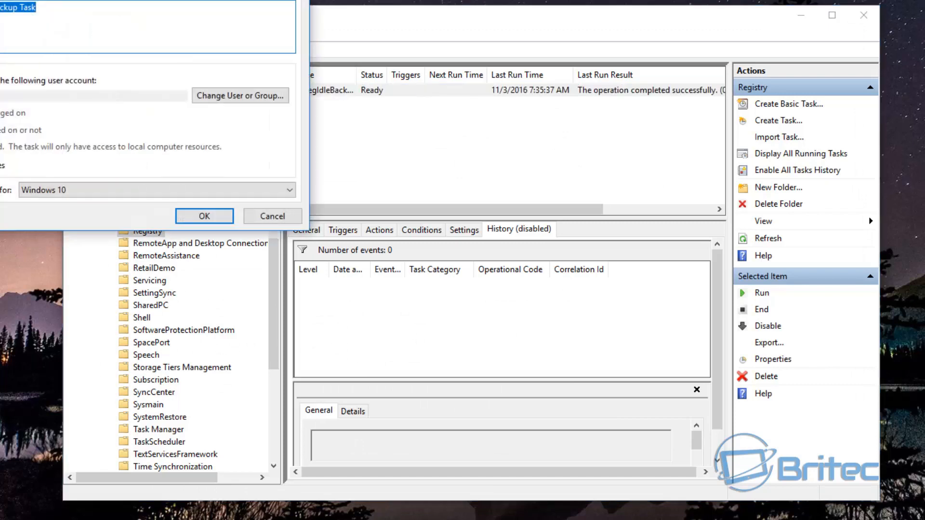
drag(71, 0, 468, 111)
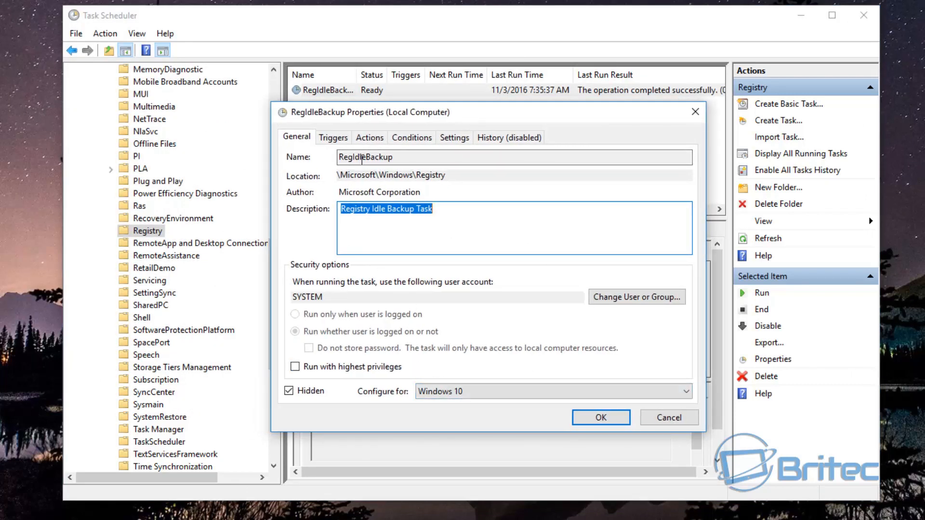
click(332, 140)
click(369, 144)
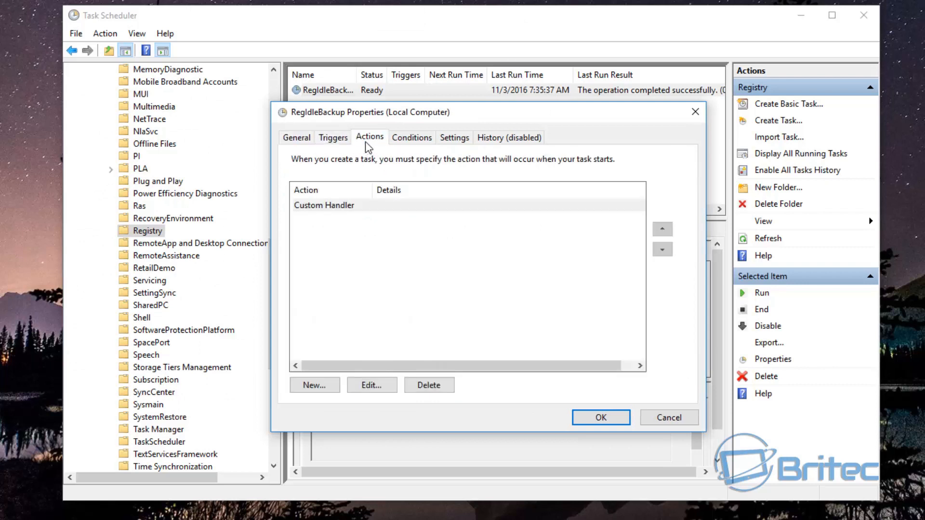
click(398, 141)
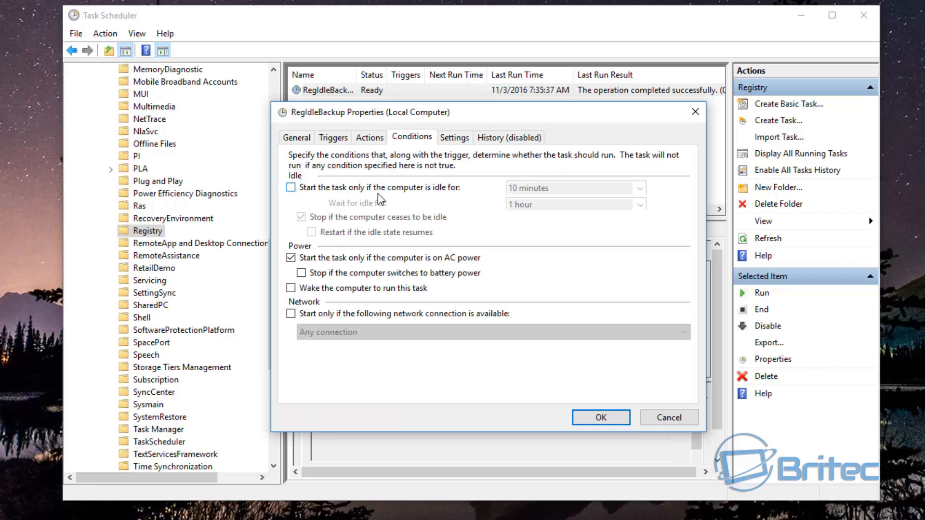
Turn the computer-idle start condition on and back off, check the task's additional settings, and cancel the properties dialog.
click(299, 189)
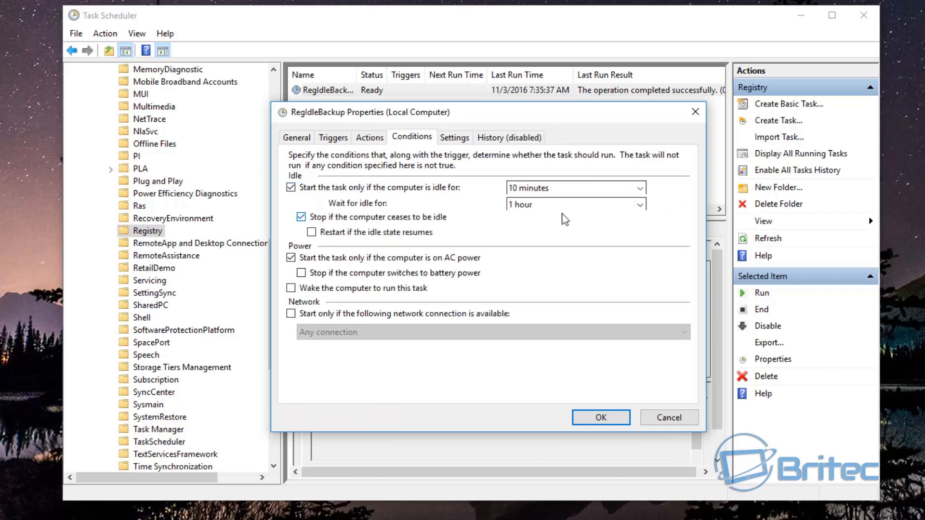
click(291, 187)
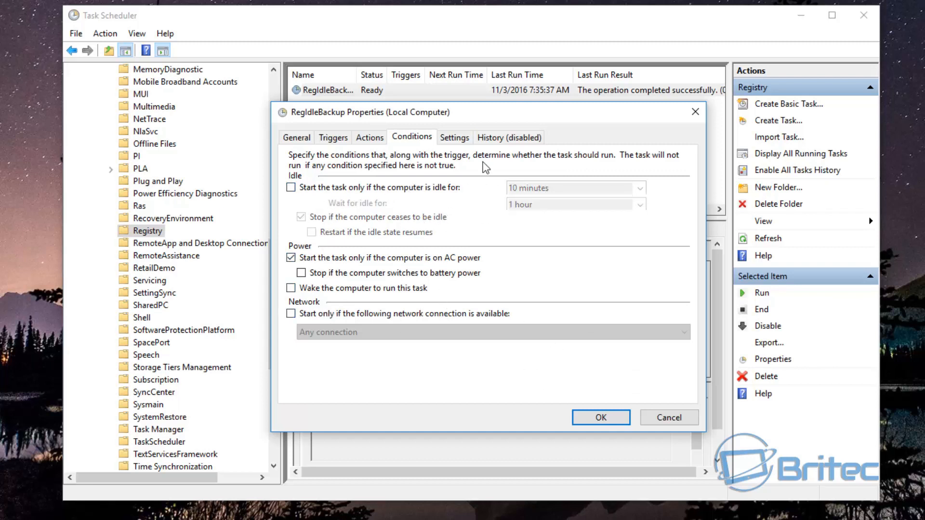
click(453, 139)
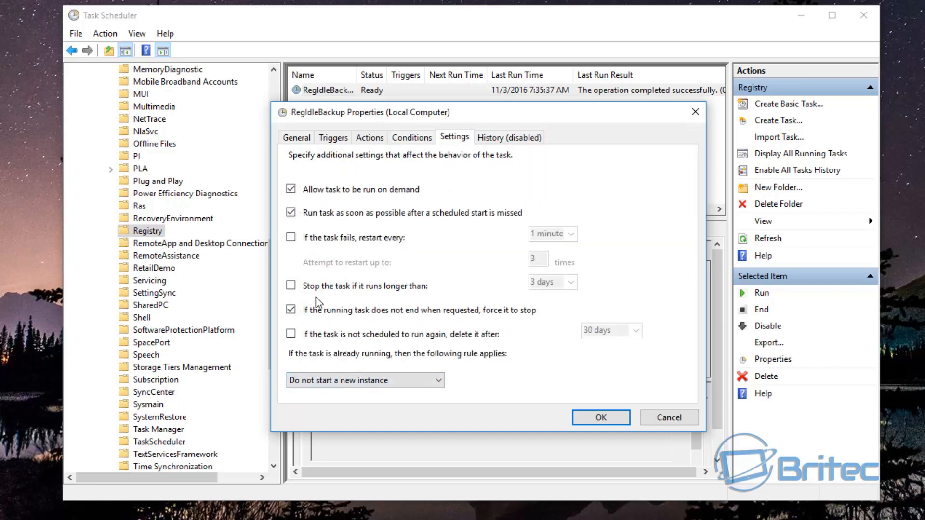
click(685, 417)
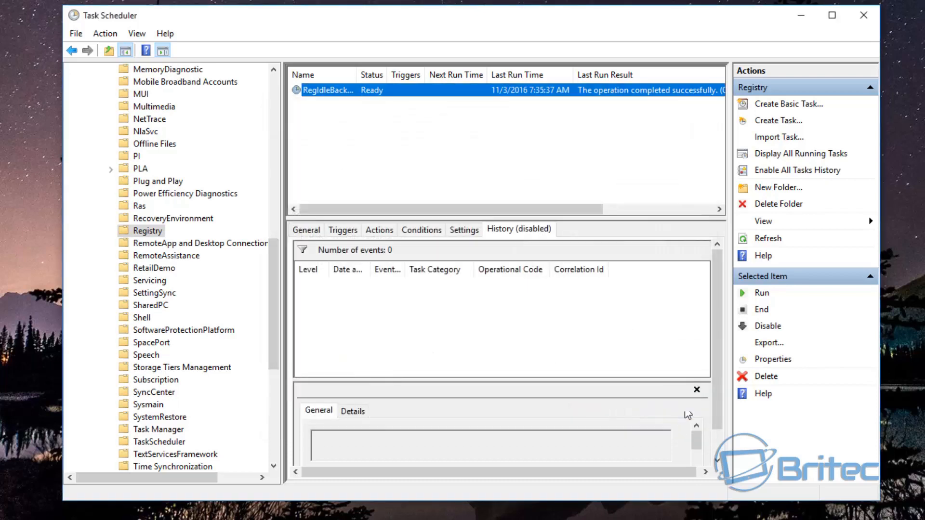
Close Task Scheduler and Administrative Tools, and stop the running automatic maintenance in Security and Maintenance, closing that window too.
click(868, 14)
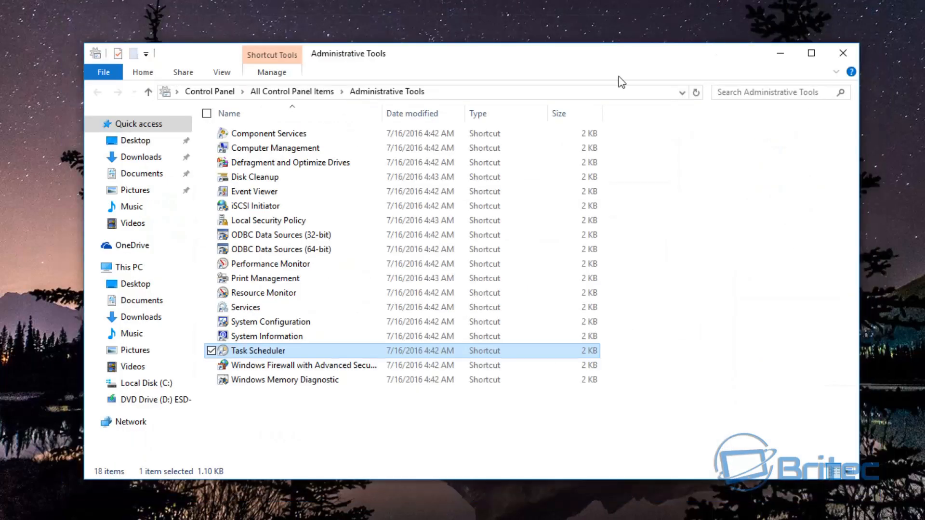
click(844, 54)
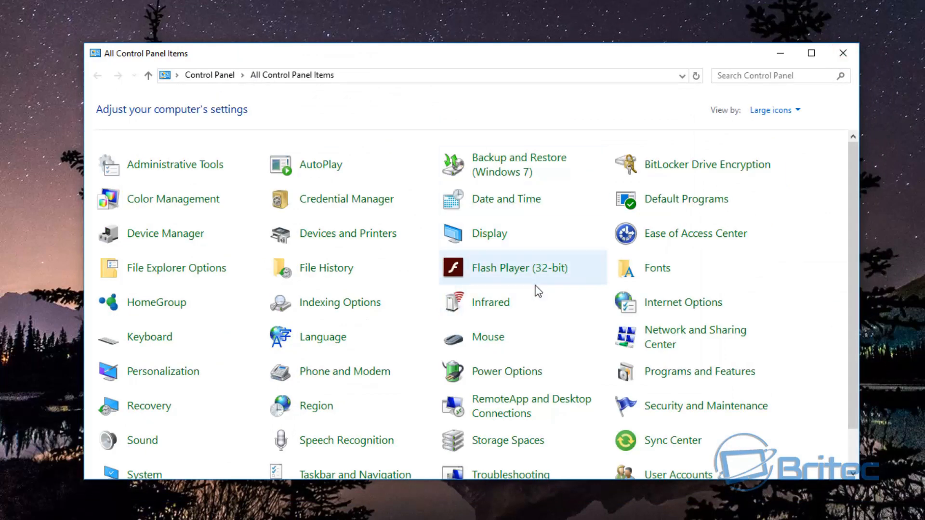
click(678, 408)
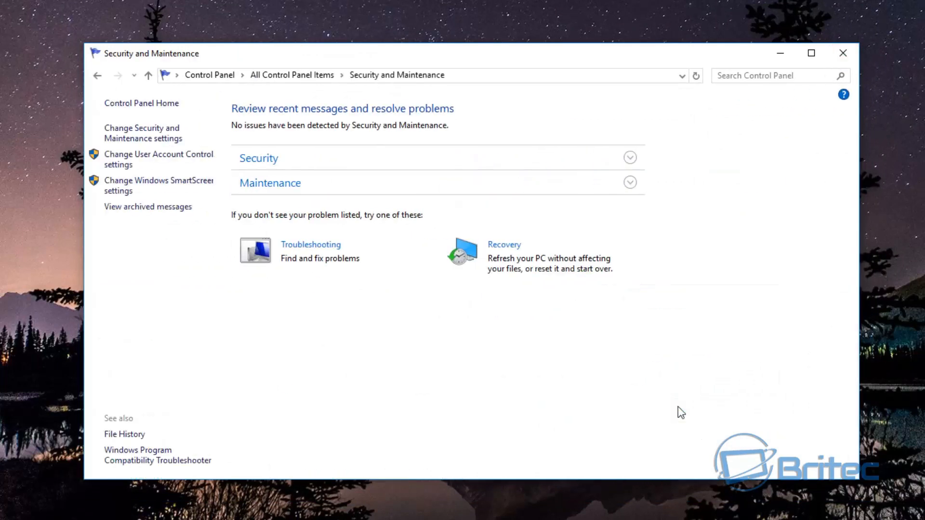
click(276, 183)
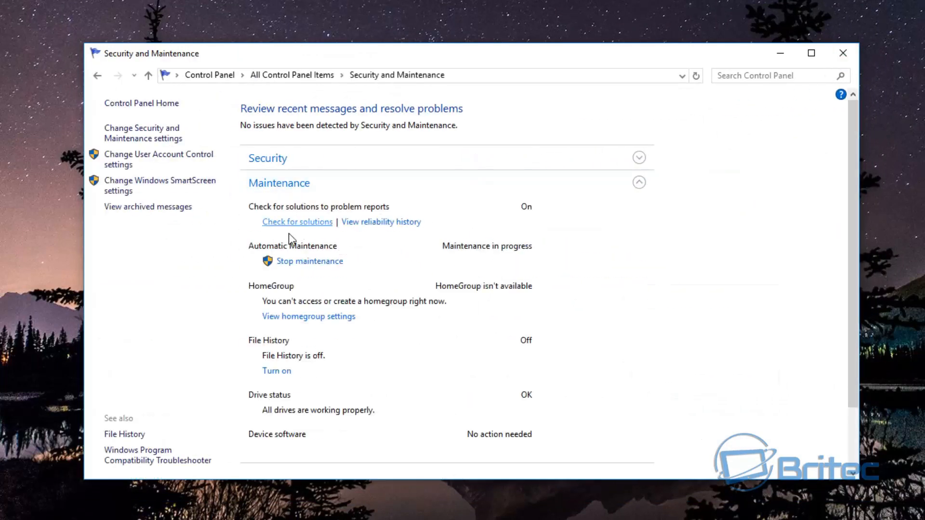
click(299, 263)
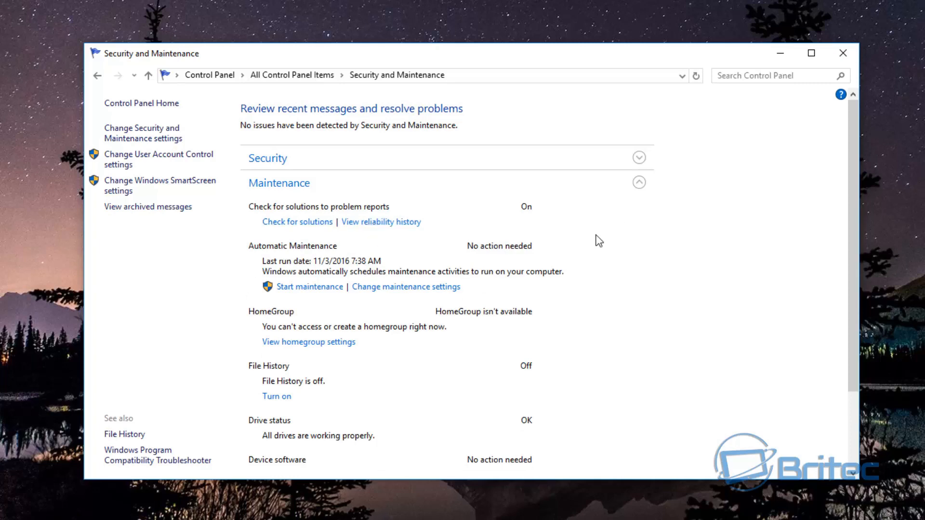
click(843, 53)
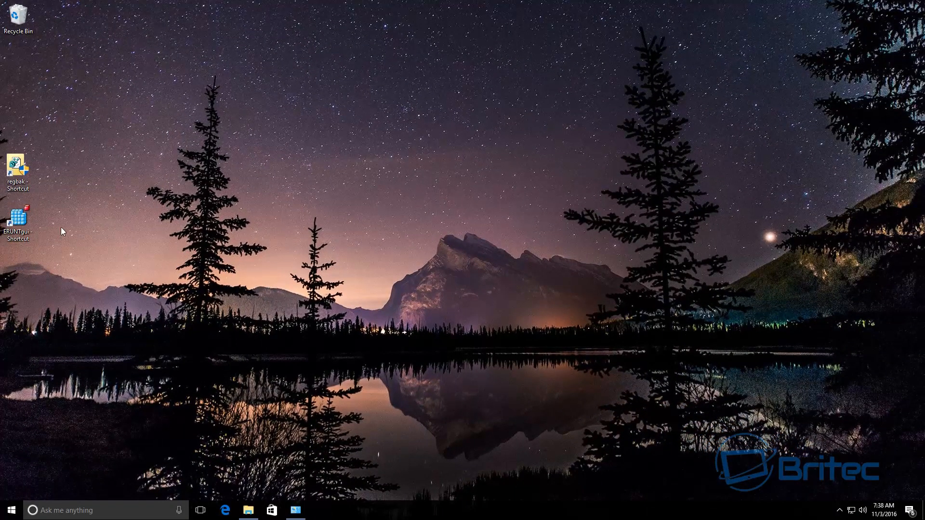
Launch the regbak tool from its desktop shortcut, allow it to make changes, and begin a new registry backup.
double_click(15, 167)
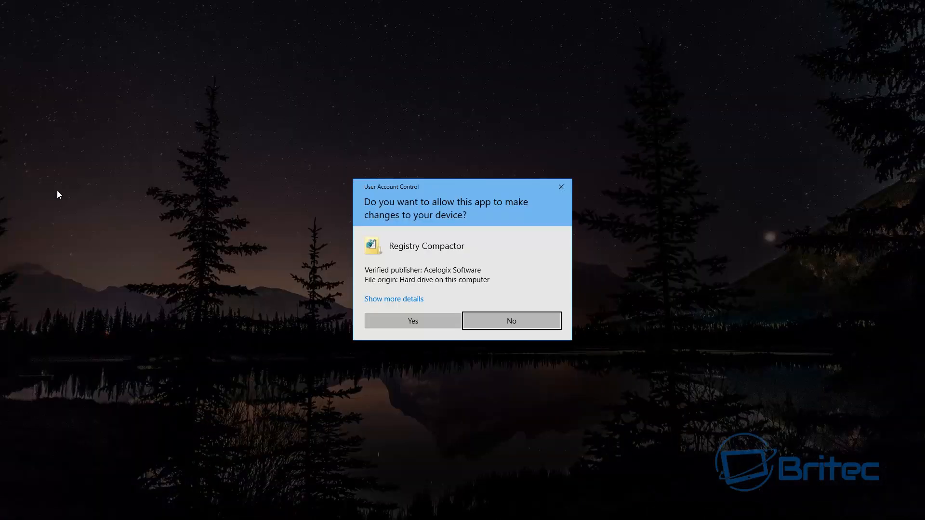
click(414, 321)
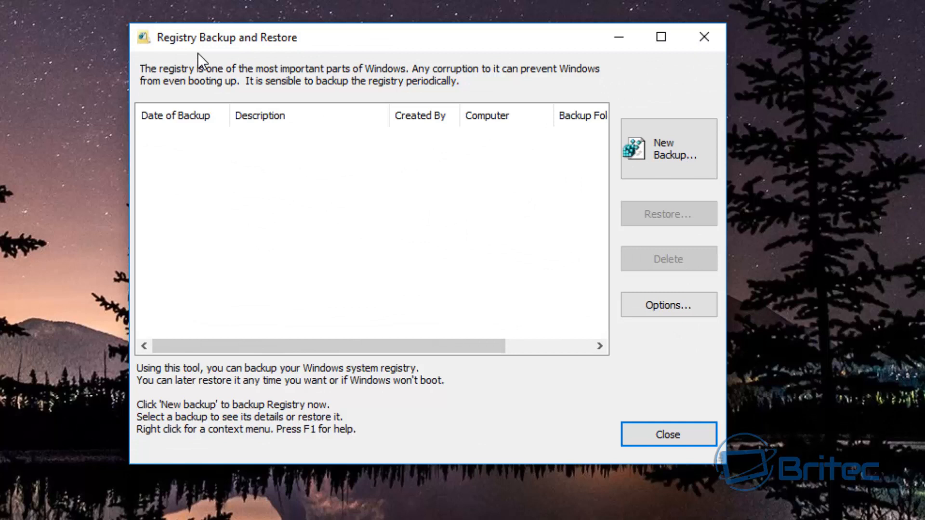
click(660, 154)
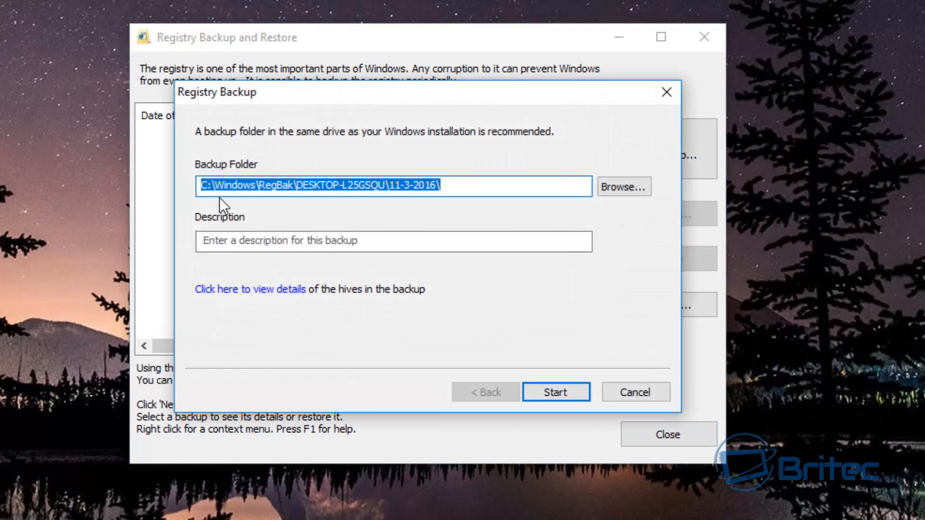
Describe the new registry backup as "Before Driver Install" and run it to the default 11-3-2016 backup folder.
click(256, 186)
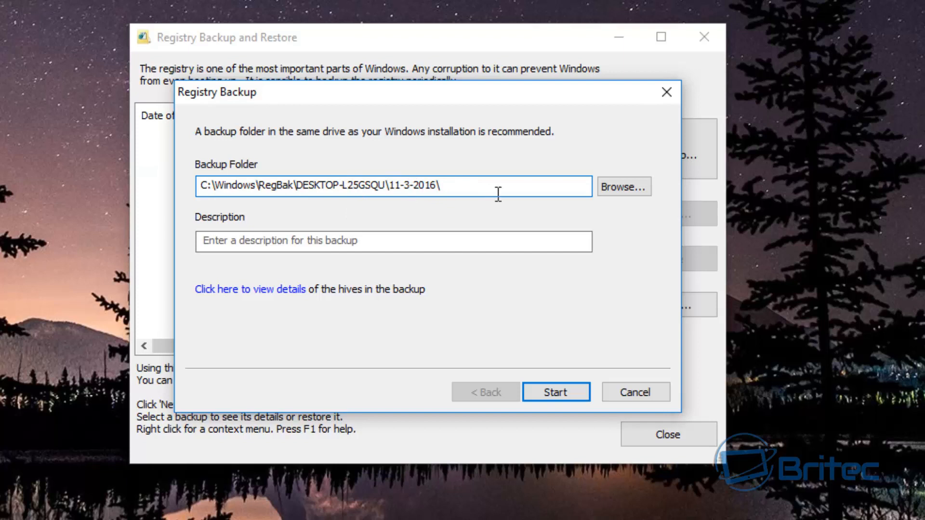
click(240, 241)
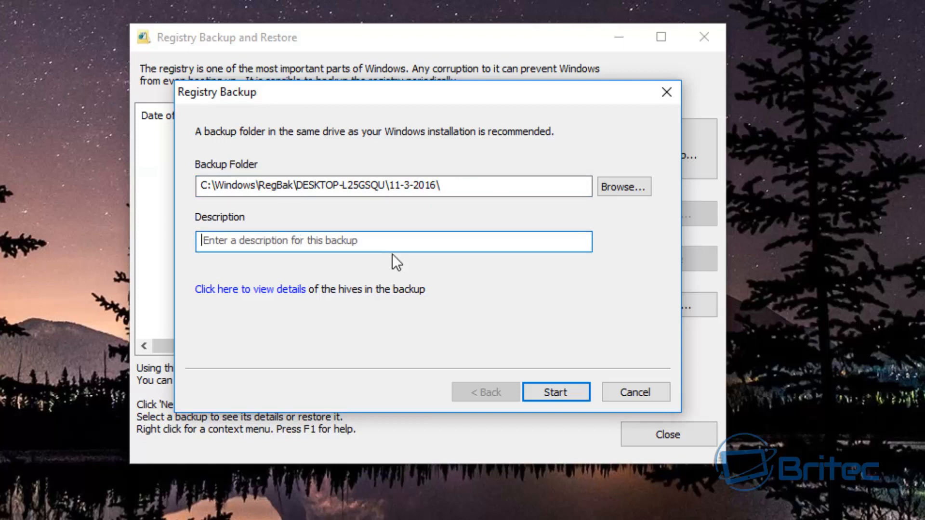
text(Before)
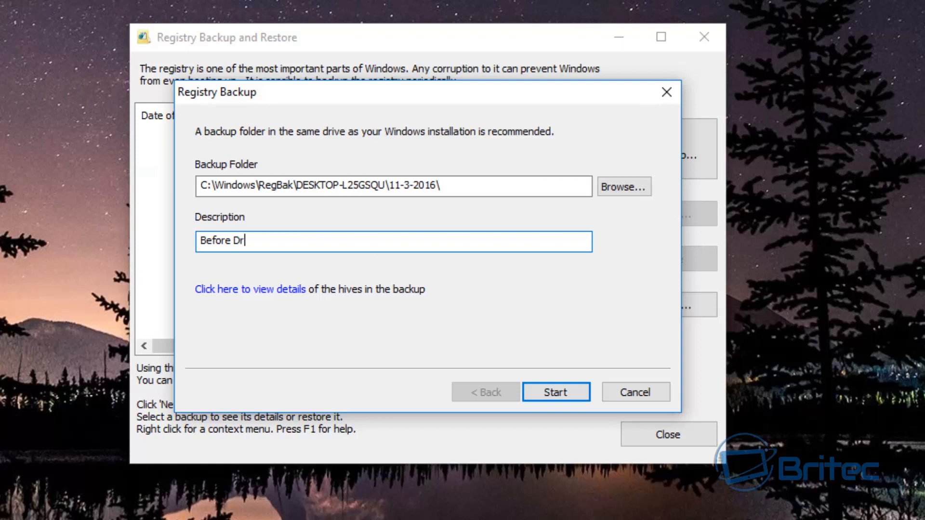
text(Driver Install)
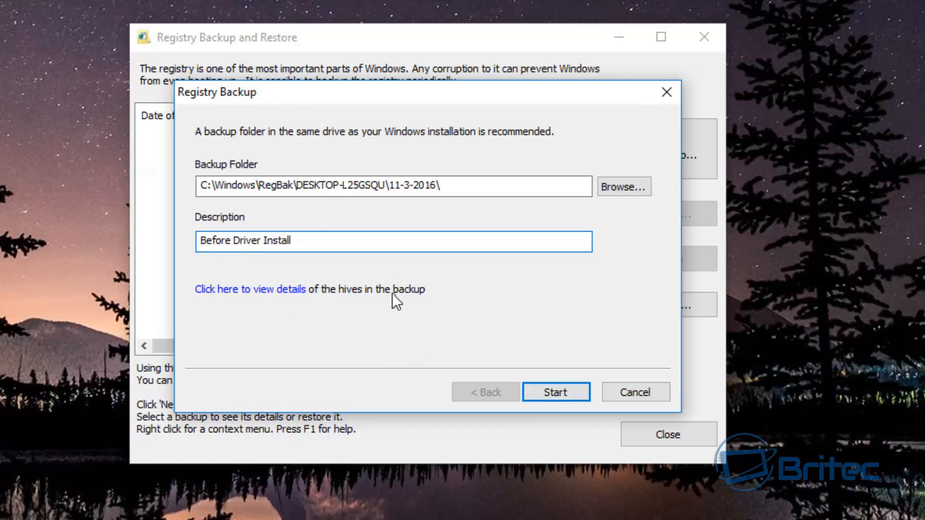
click(543, 392)
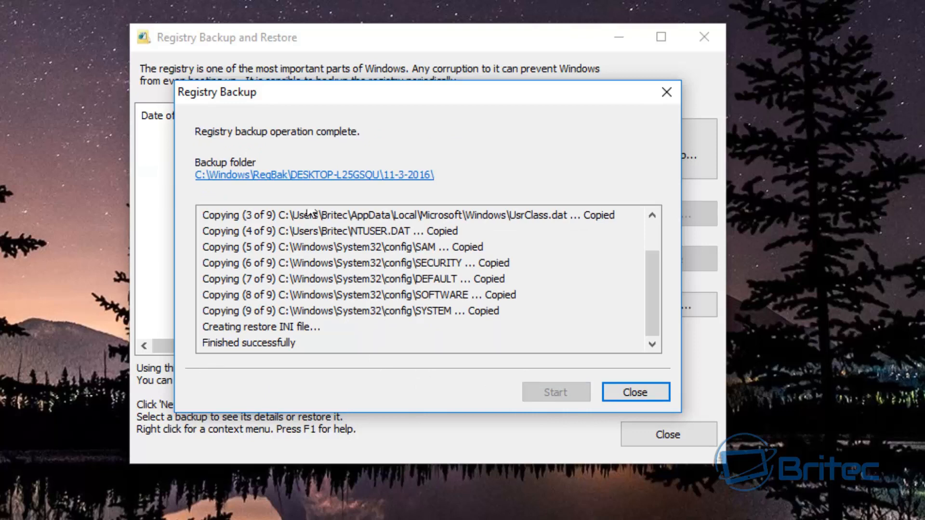
Open the finished backup's folder to check its files, and close both the folder and the backup dialog.
click(301, 175)
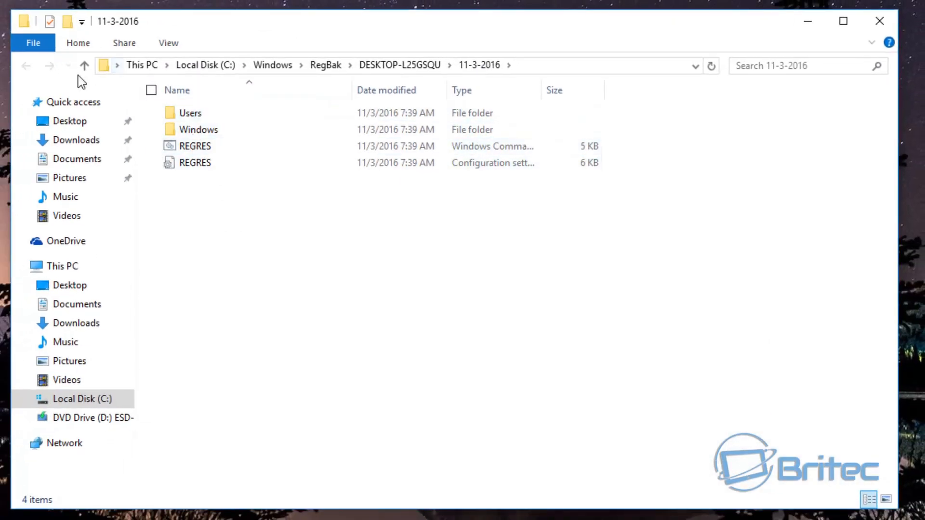
click(880, 21)
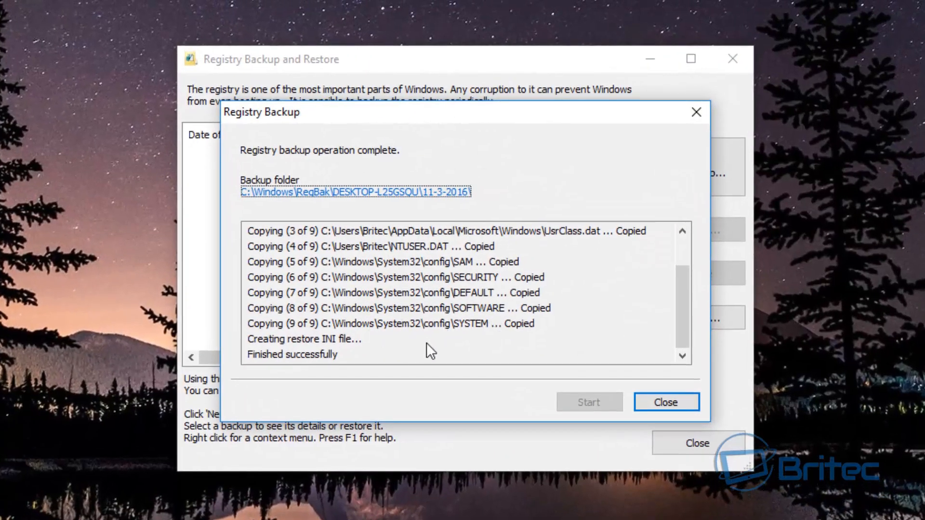
click(672, 407)
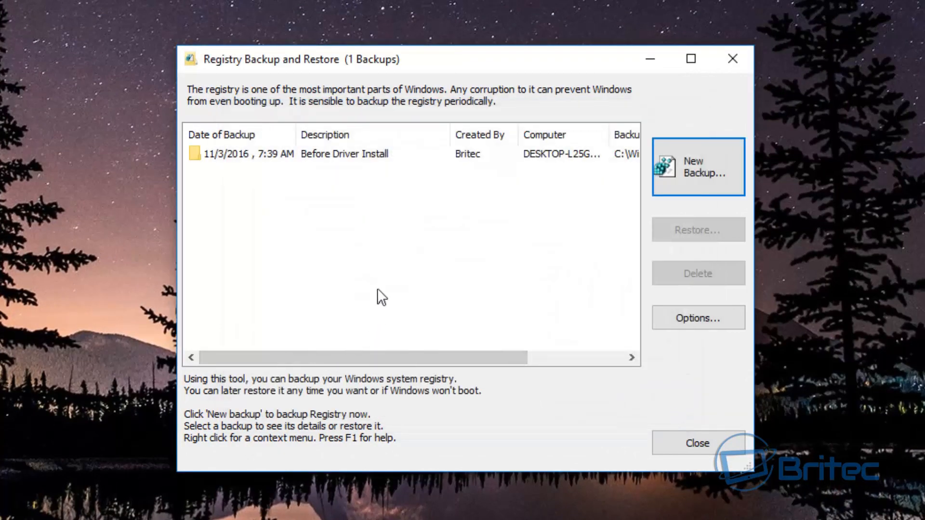
Restore the "Before Driver Install" backup with all hives included, and reboot Windows to complete the restore.
click(317, 159)
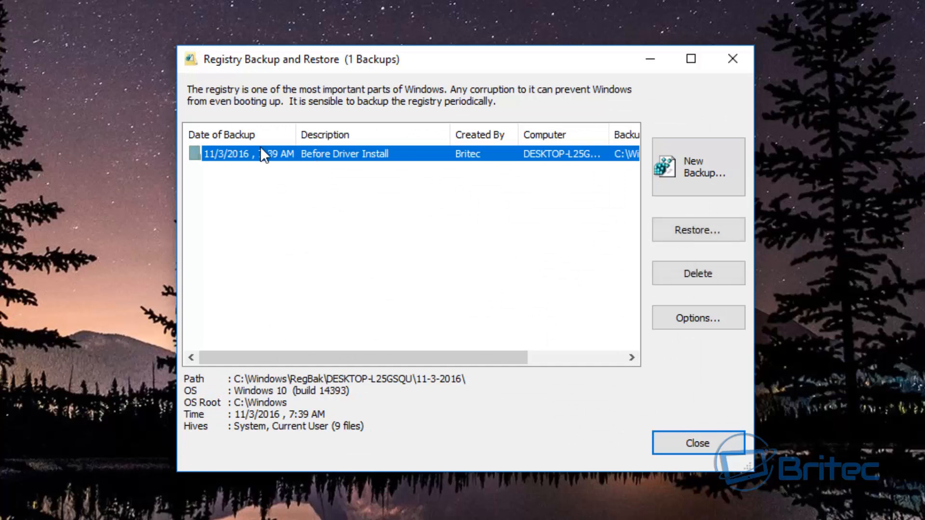
click(680, 231)
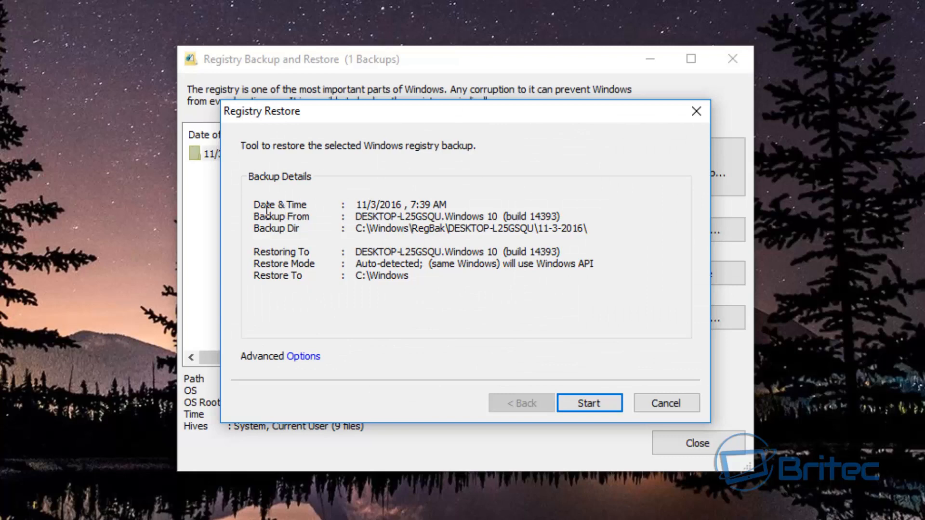
click(295, 357)
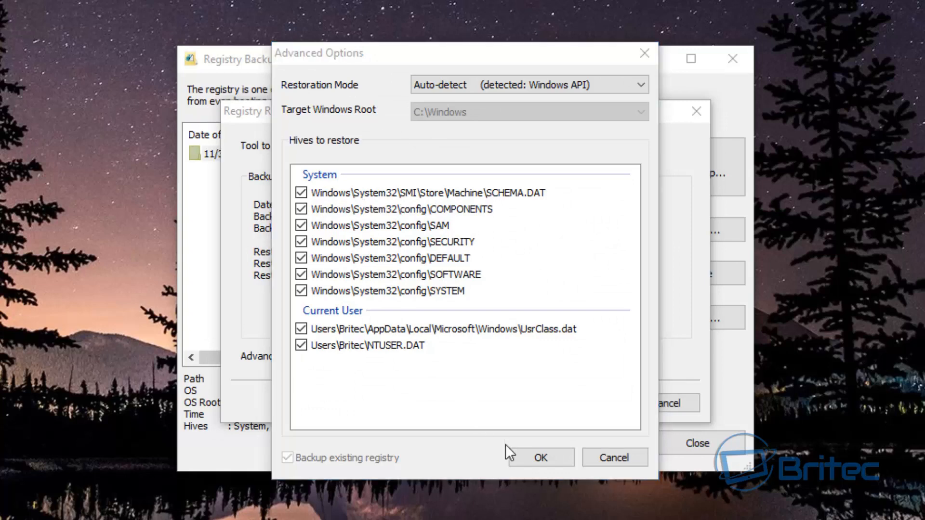
click(543, 460)
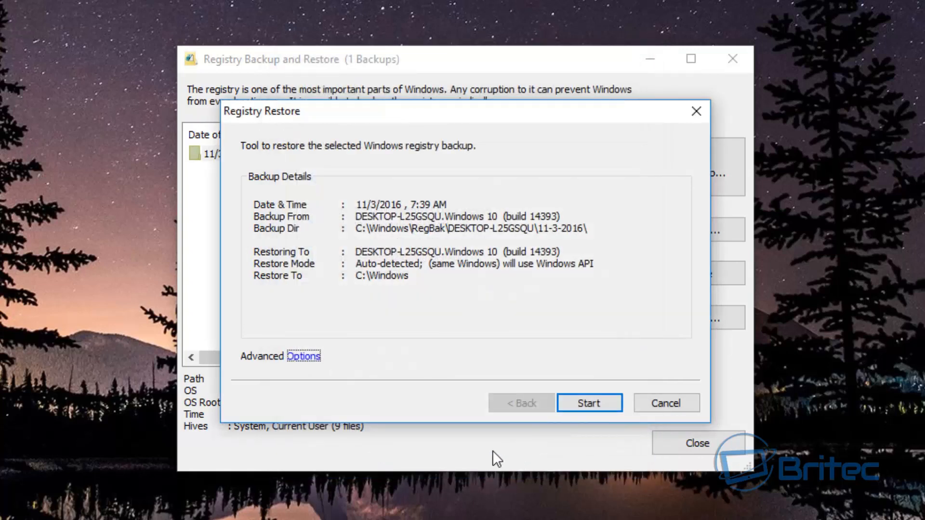
click(579, 405)
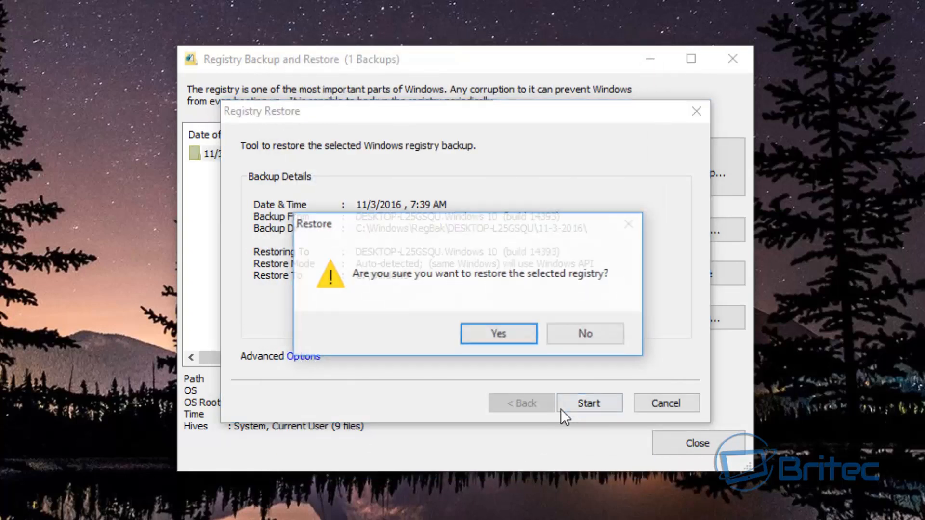
click(492, 335)
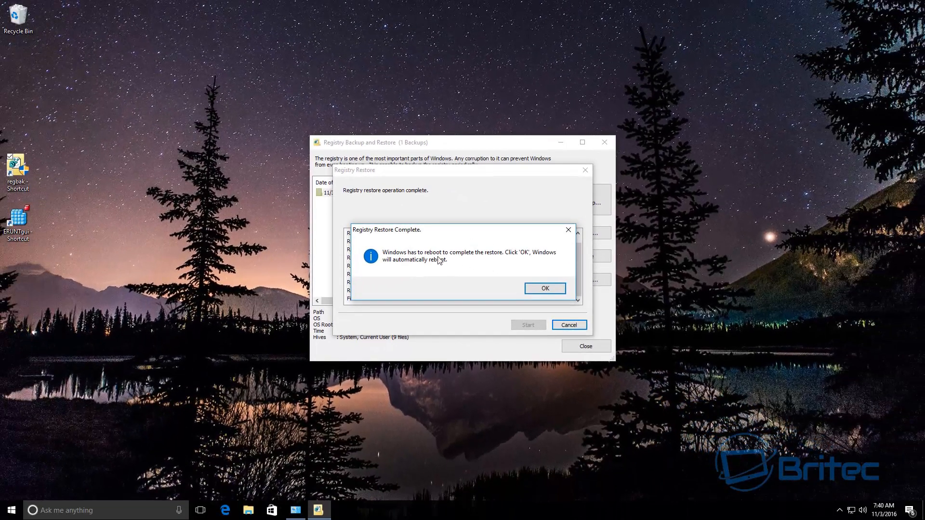
click(544, 288)
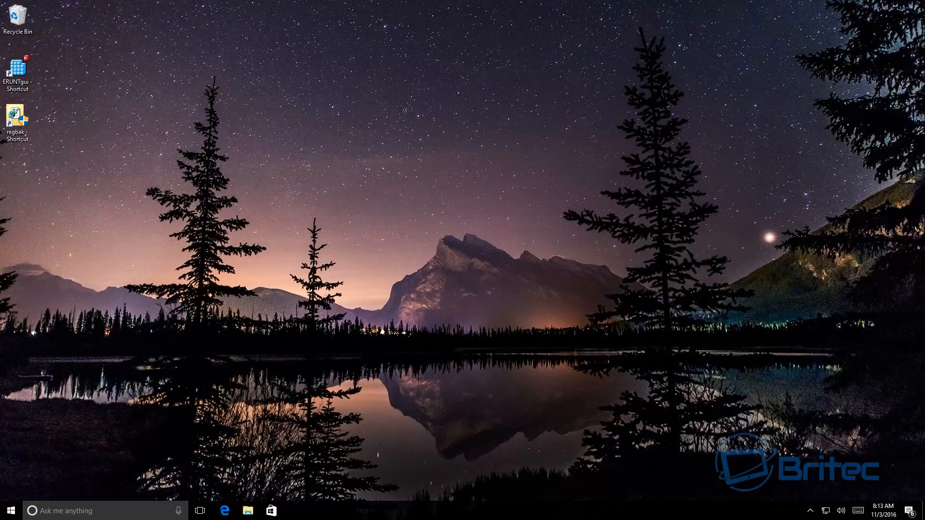
Relaunch regbak from its desktop shortcut, allow it to make changes, and examine the "Before Driver Install" backup's details.
click(17, 119)
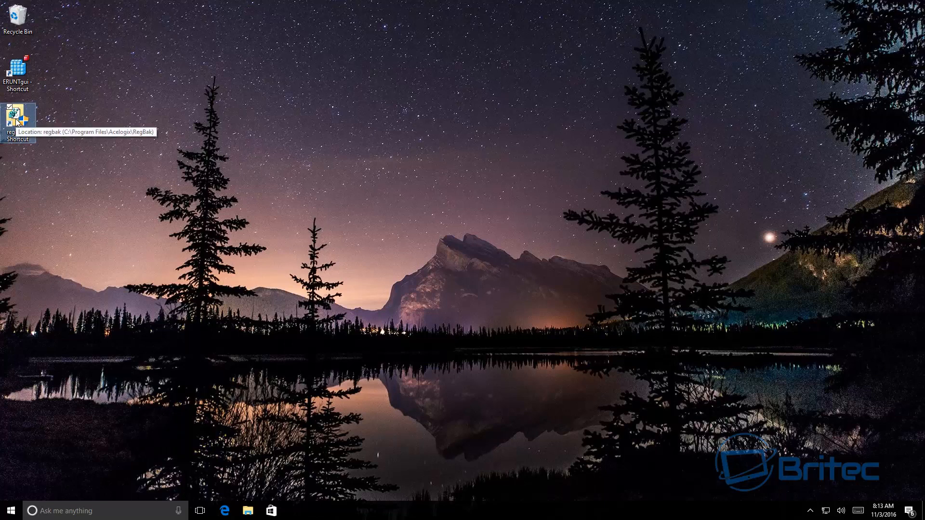
double_click(17, 120)
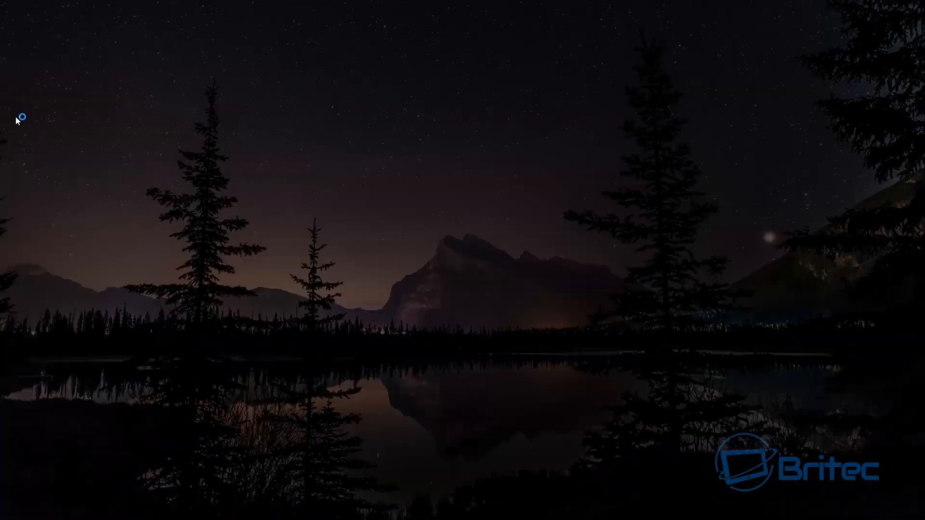
click(427, 322)
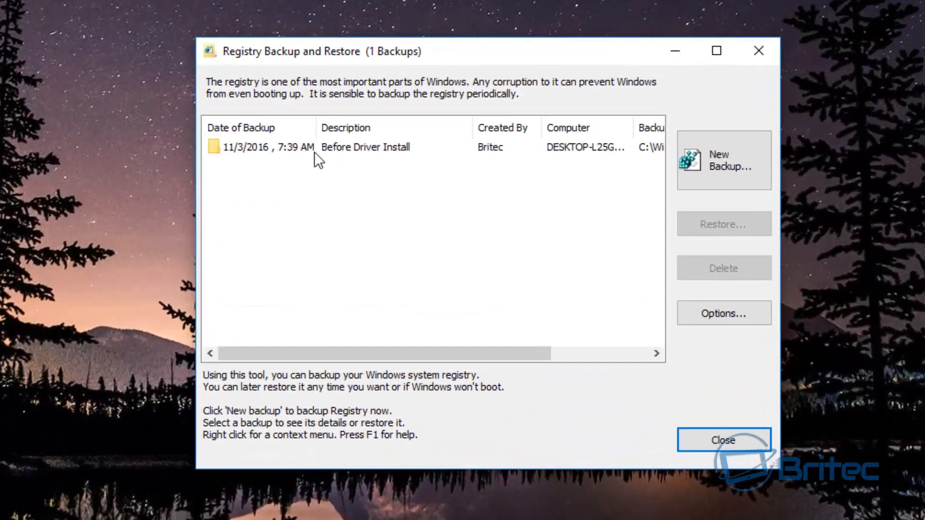
click(405, 198)
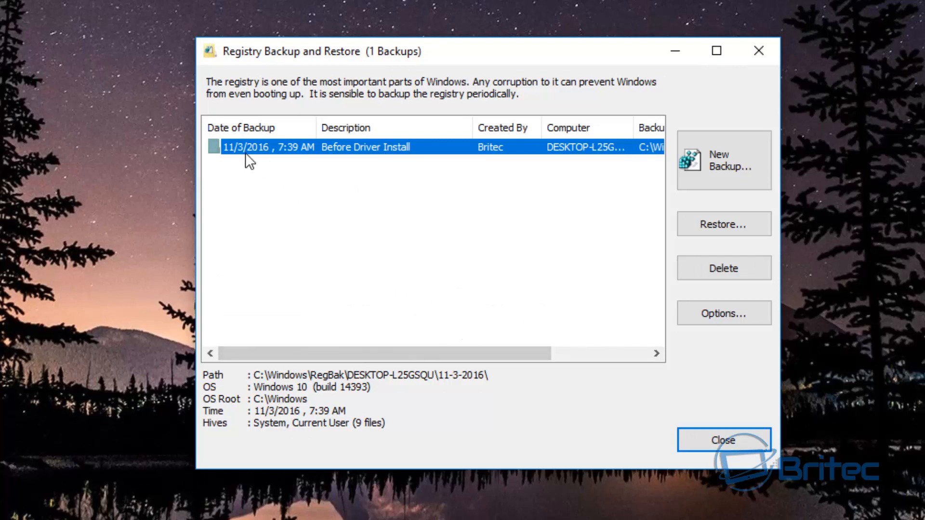
Review regbak's default folder, overwrite and backup deletion options, cancel them, and close the tool.
click(744, 314)
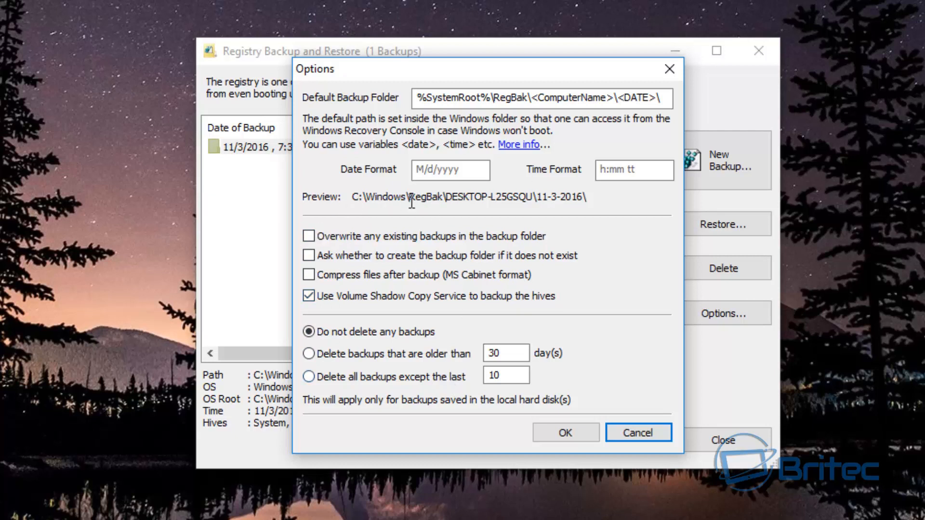
click(631, 430)
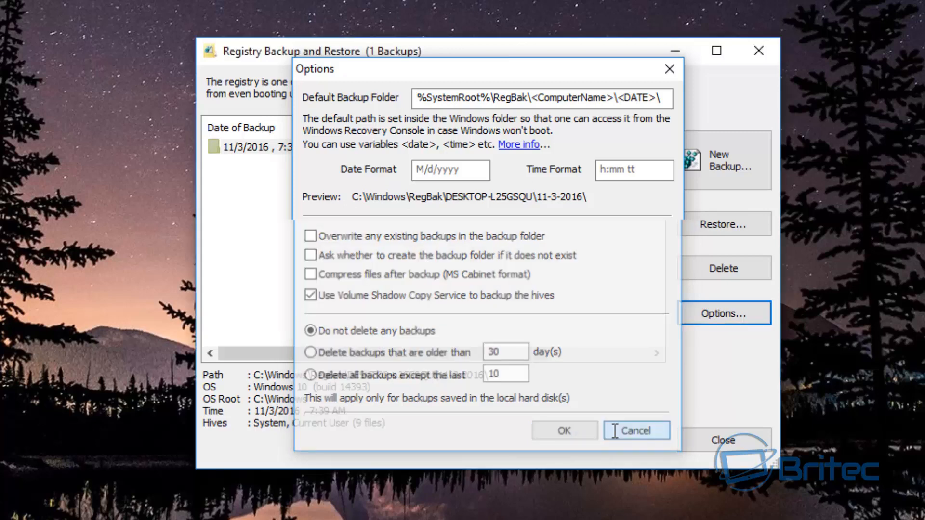
drag(737, 65, 806, 97)
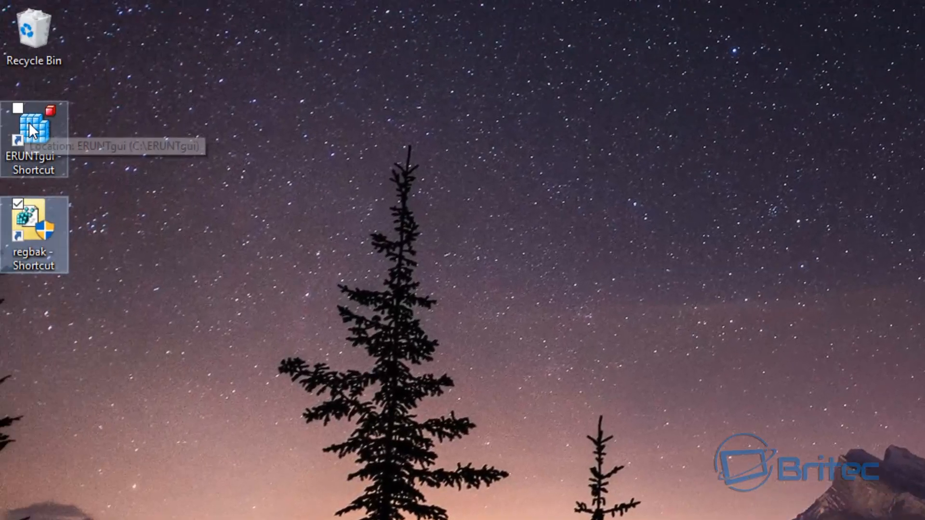
Run ERUNTgui as administrator and back up the registry, deleting the contents of the existing 11-03-2016 backup folder.
right_click(29, 123)
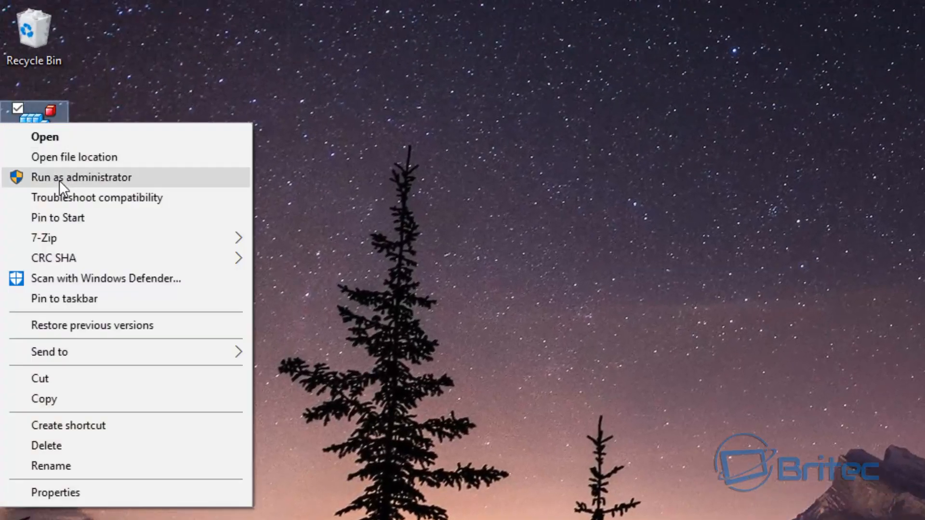
click(60, 181)
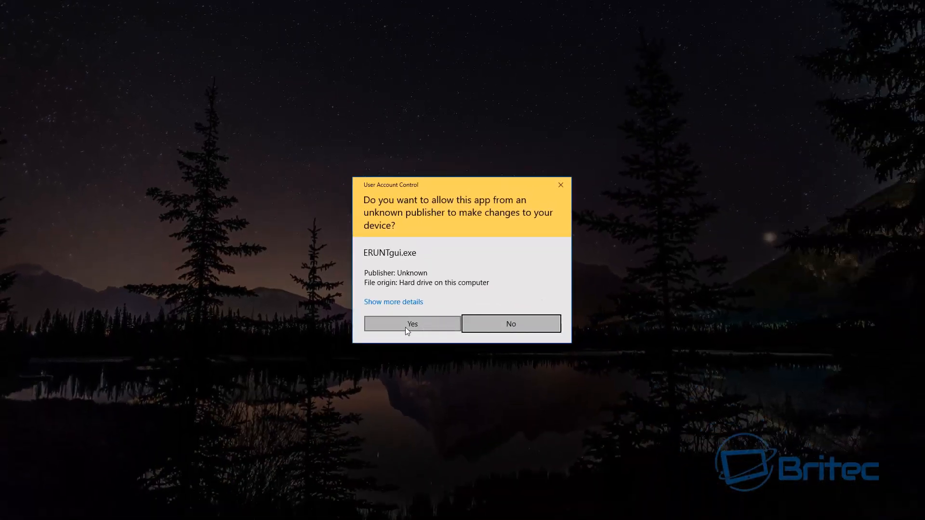
click(530, 423)
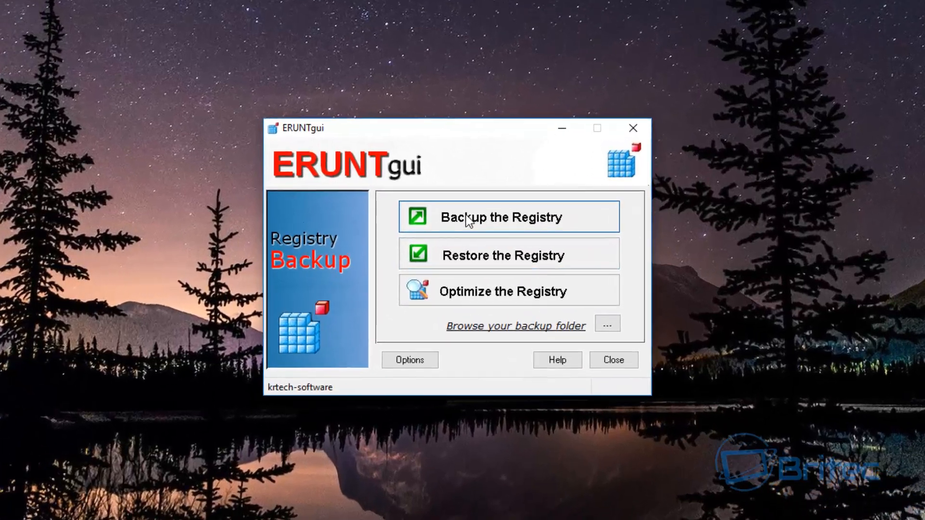
click(469, 235)
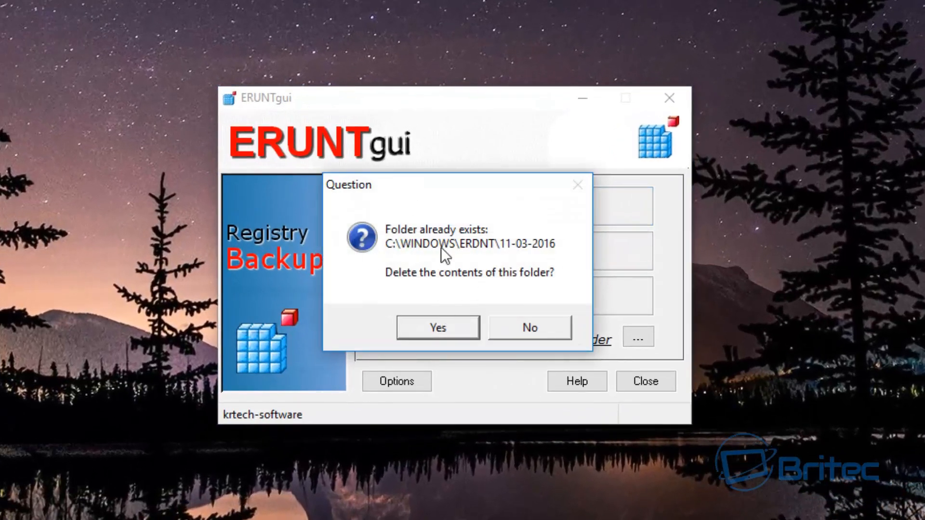
click(415, 333)
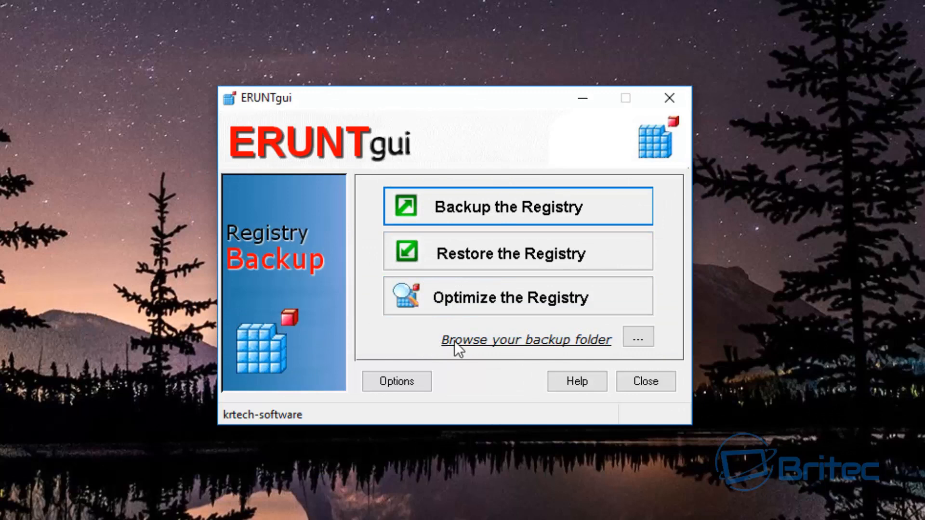
Review ERUNTgui's auto backup and backup folder options, and close the options and the program.
click(400, 381)
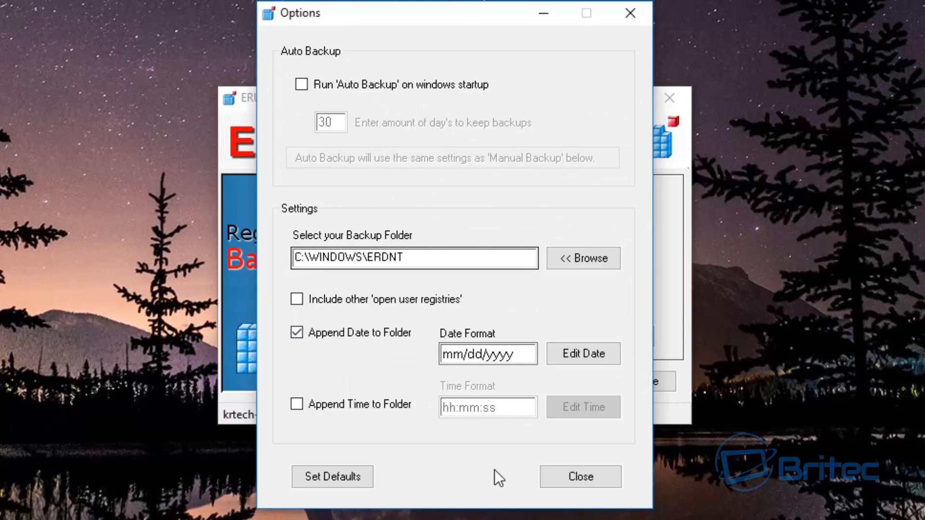
click(570, 475)
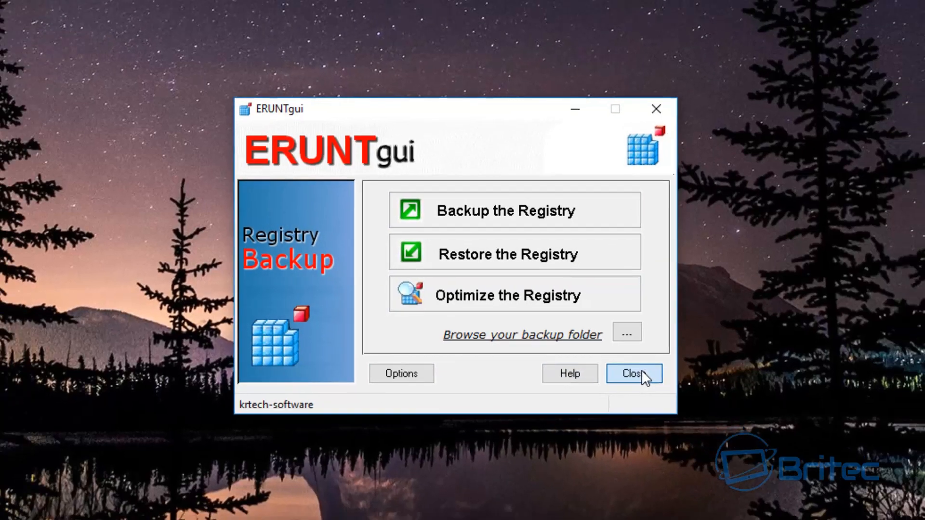
click(631, 373)
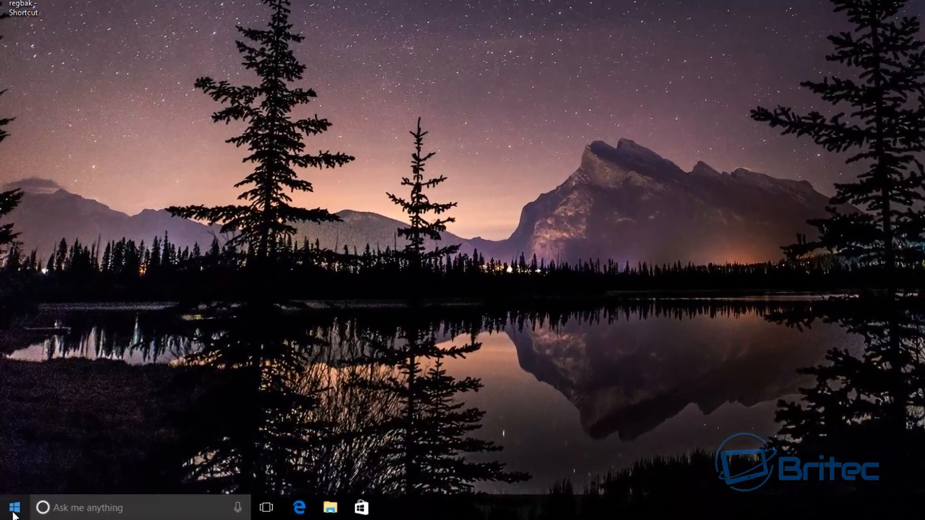
Browse in File Explorer to C:\Windows\ERDNT and open the 11-3-2016 folder to examine the ERUNTgui registry backup files.
right_click(15, 507)
click(61, 401)
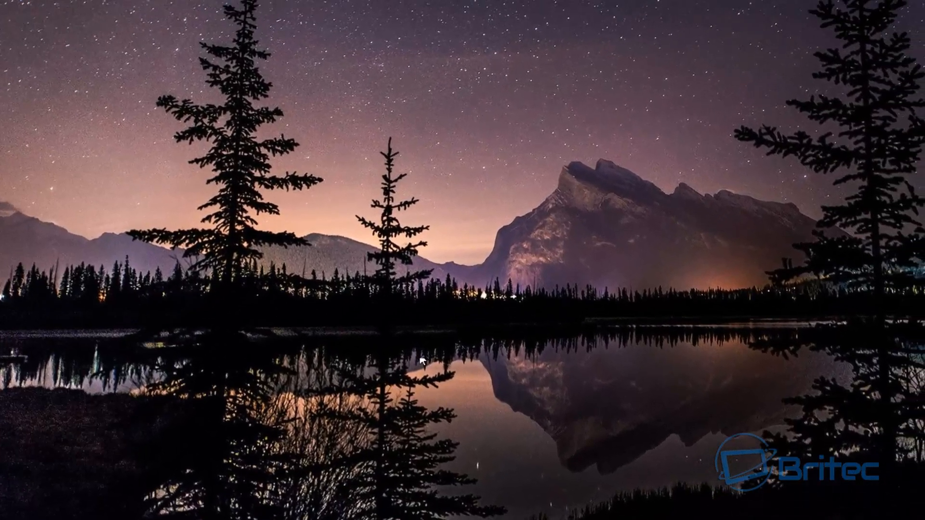
click(180, 261)
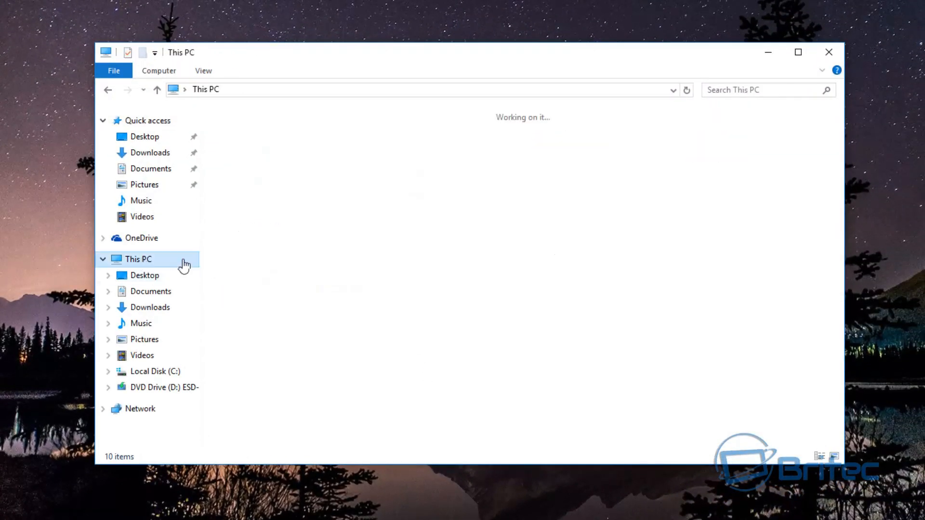
click(453, 236)
double_click(453, 236)
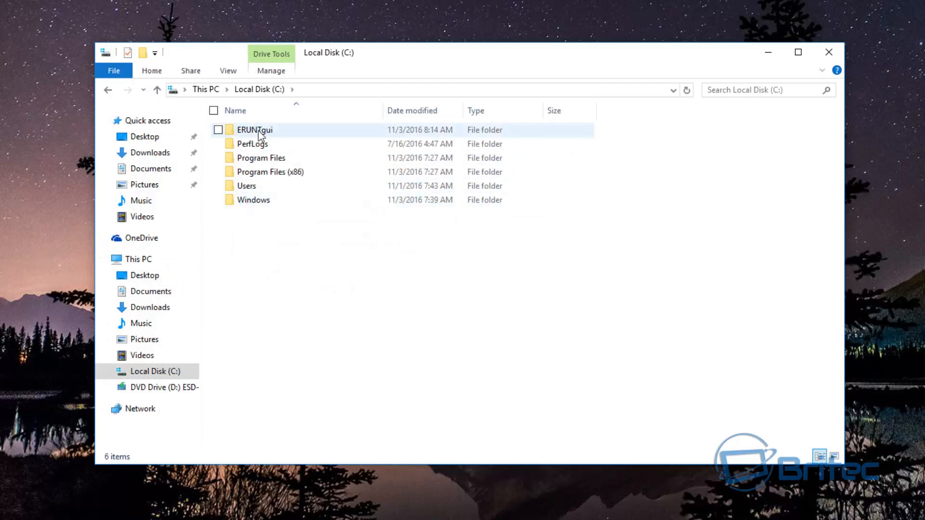
double_click(252, 203)
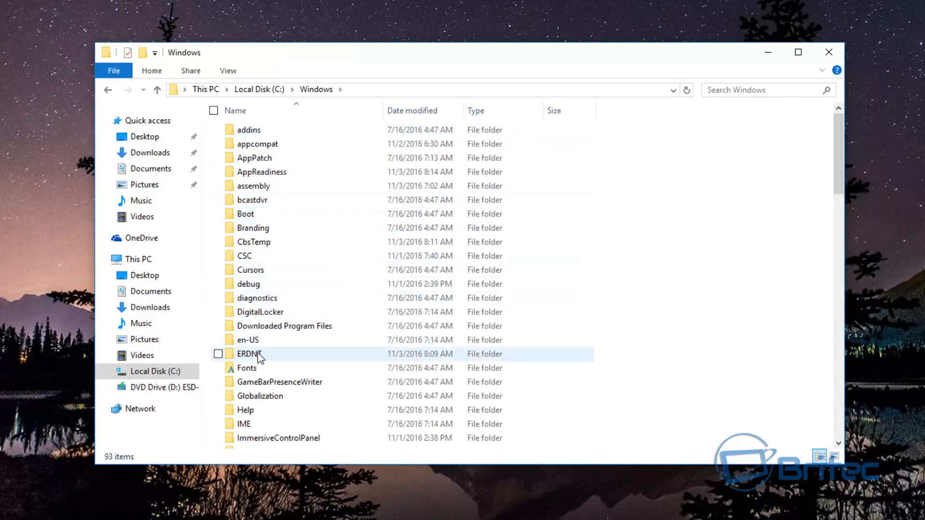
mouse_move(250, 361)
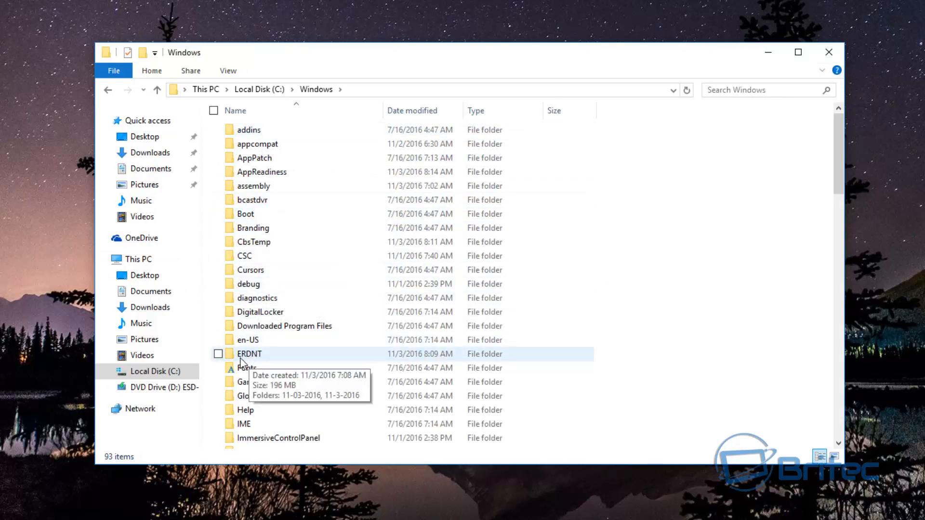
double_click(253, 357)
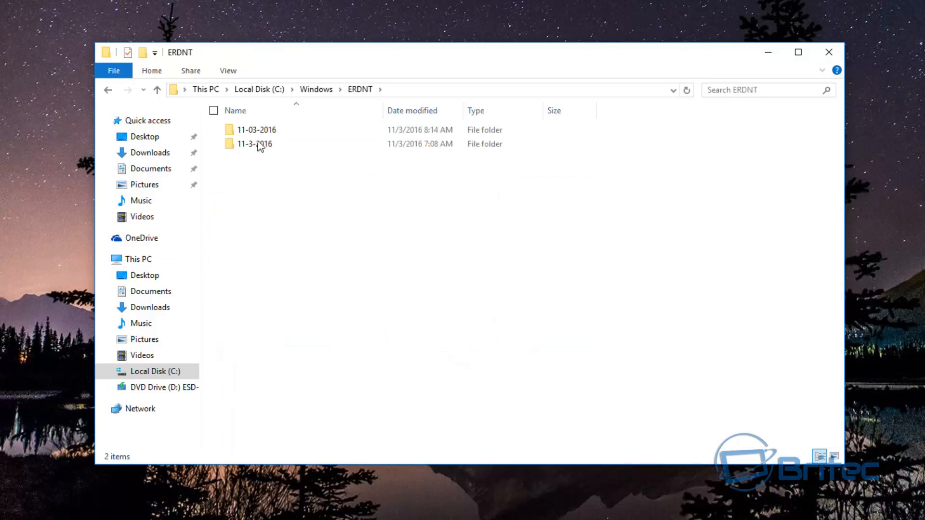
double_click(256, 145)
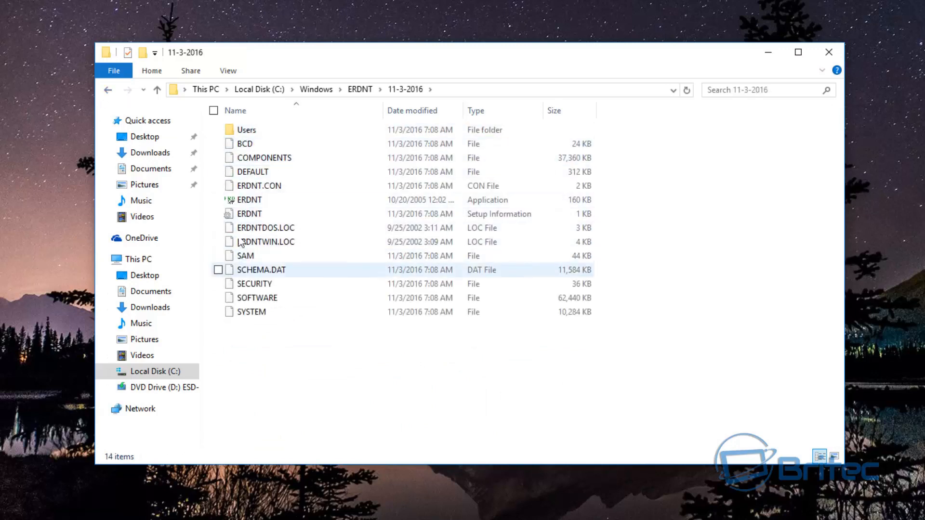
Return to the Windows folder and open the 11-3-2016 backup inside RegBak's computer-named folder to examine its contents.
click(107, 90)
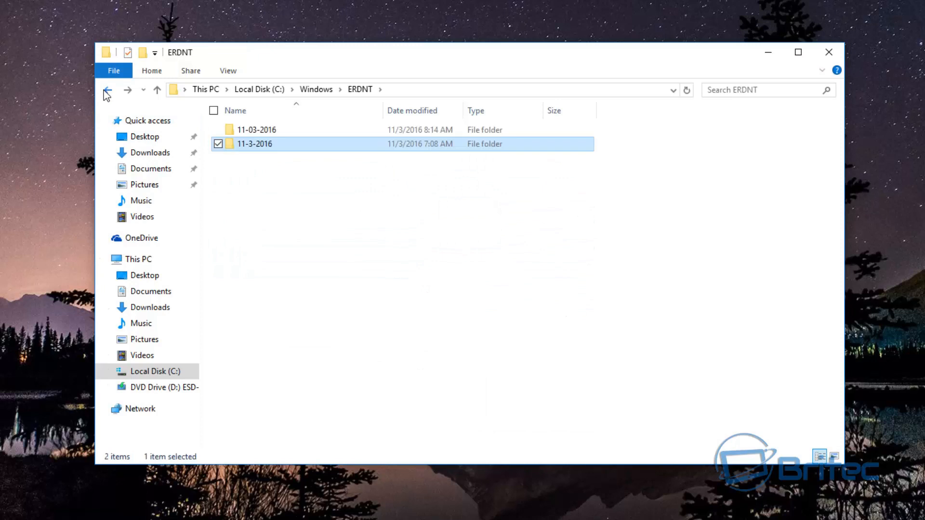
click(107, 91)
scroll(278, 349, down, 7)
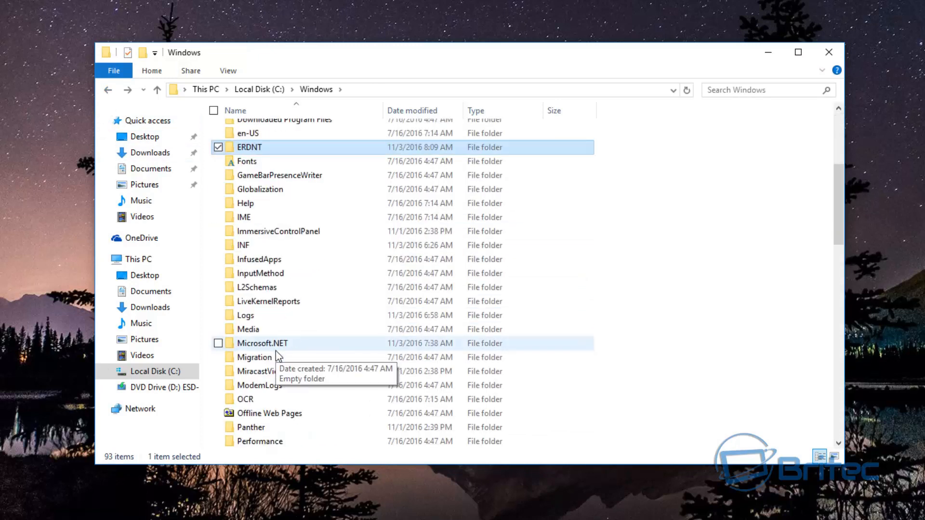
scroll(272, 365, down, 4)
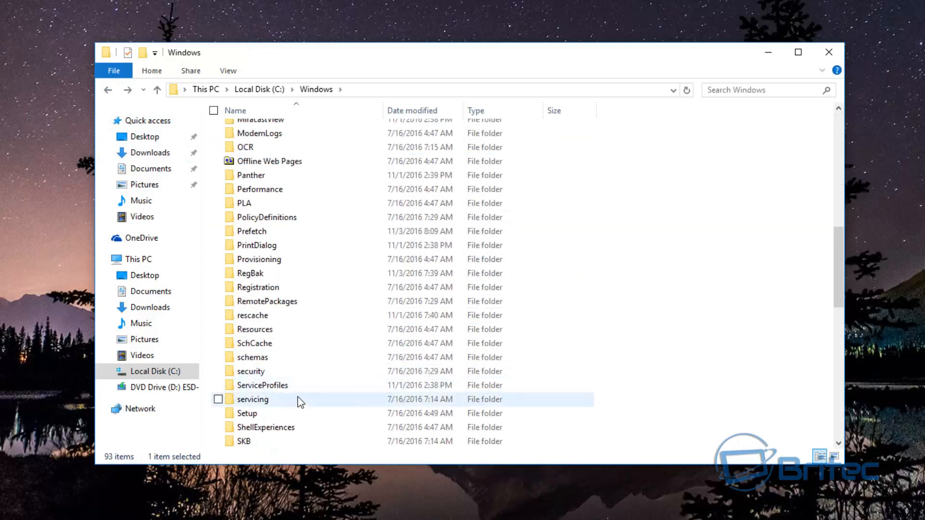
scroll(282, 320, up, 2)
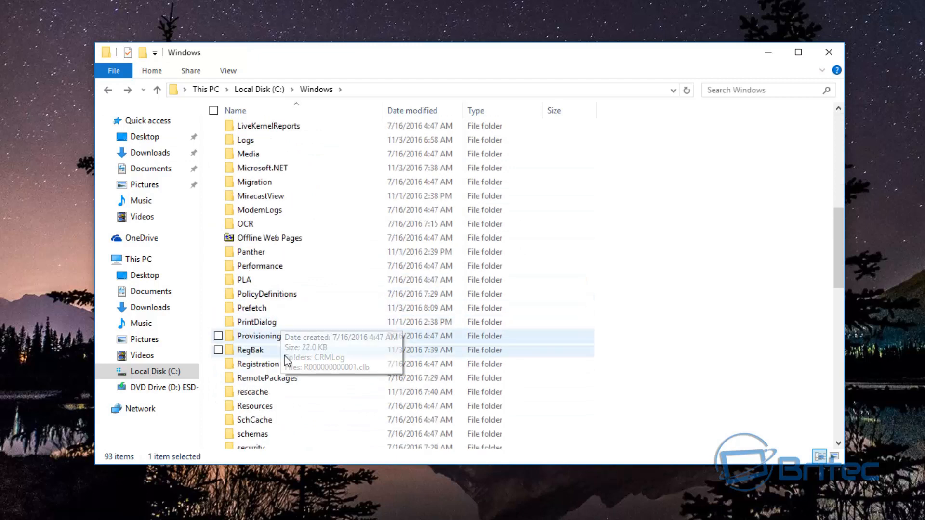
click(256, 353)
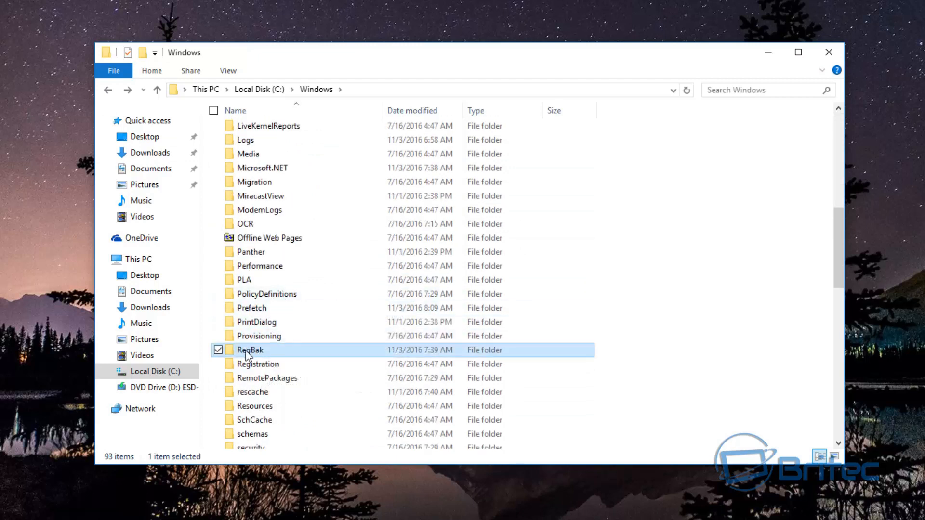
double_click(248, 355)
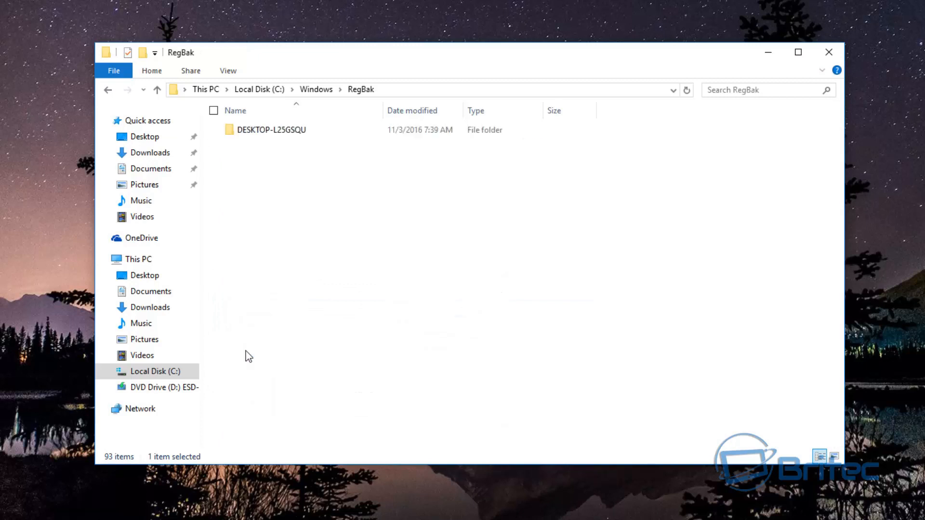
double_click(291, 135)
double_click(262, 129)
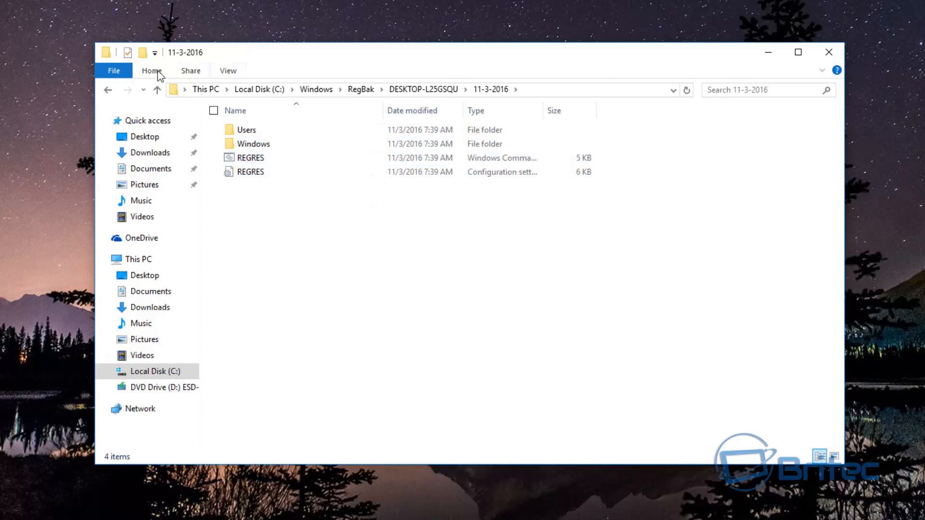
Go back to the Windows folder, locate the RegBack folder in System32\config, and close File Explorer.
click(109, 90)
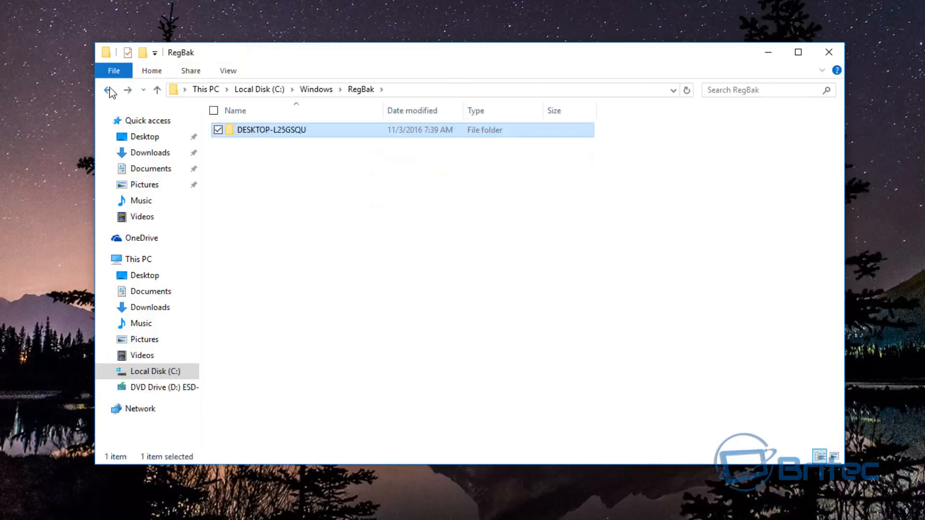
click(110, 90)
scroll(270, 404, down, 7)
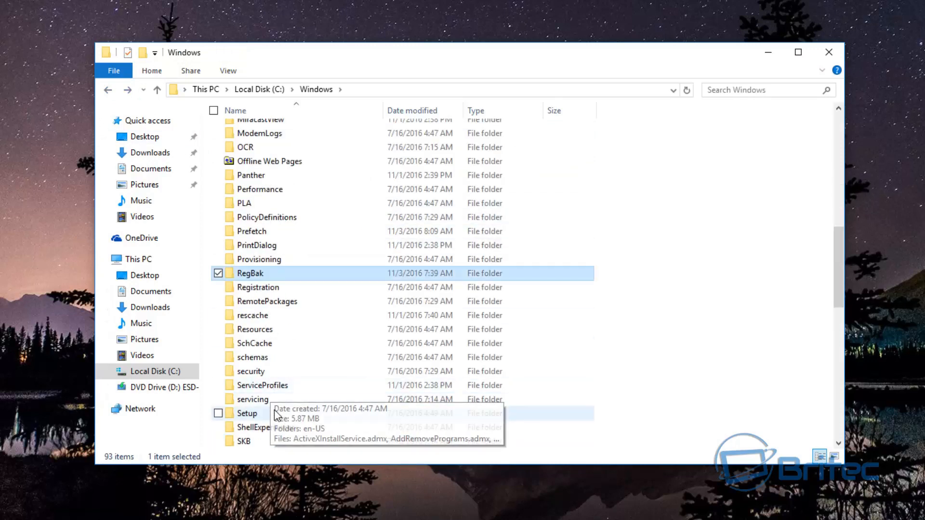
double_click(264, 386)
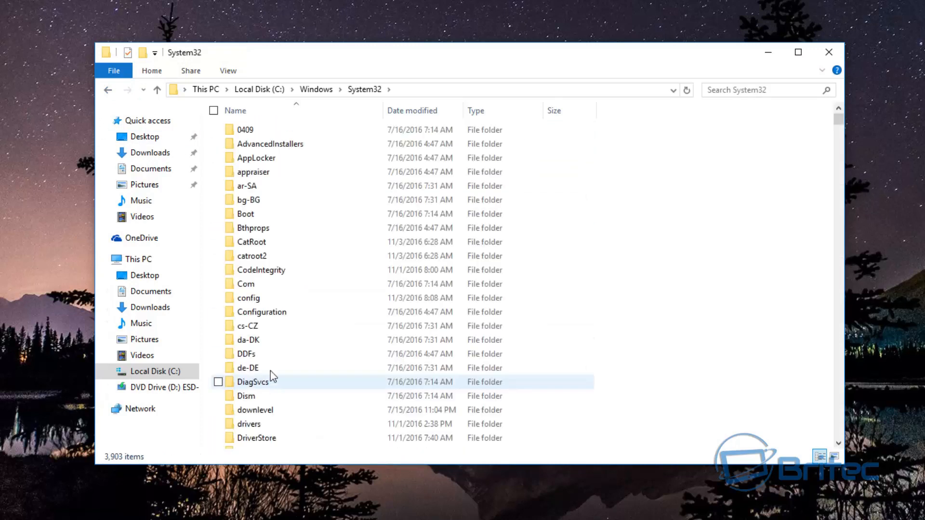
double_click(255, 298)
click(256, 145)
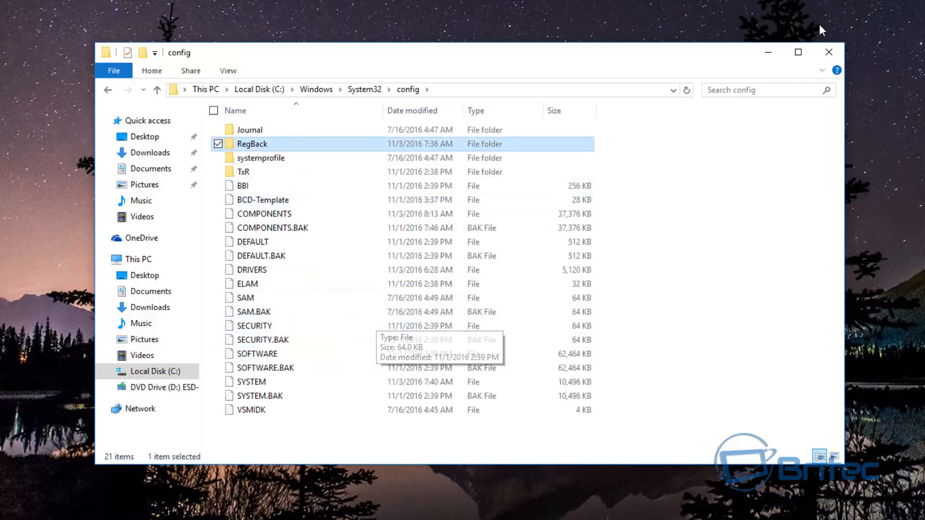
click(823, 59)
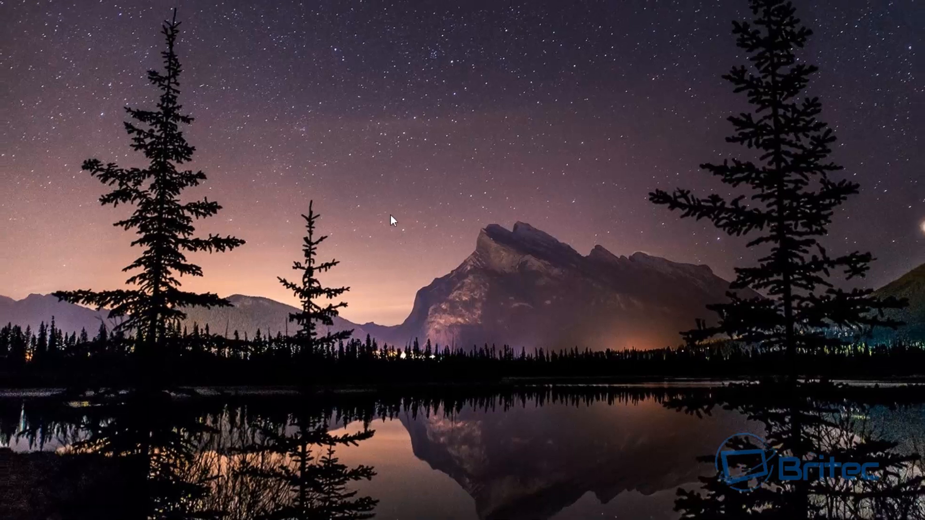